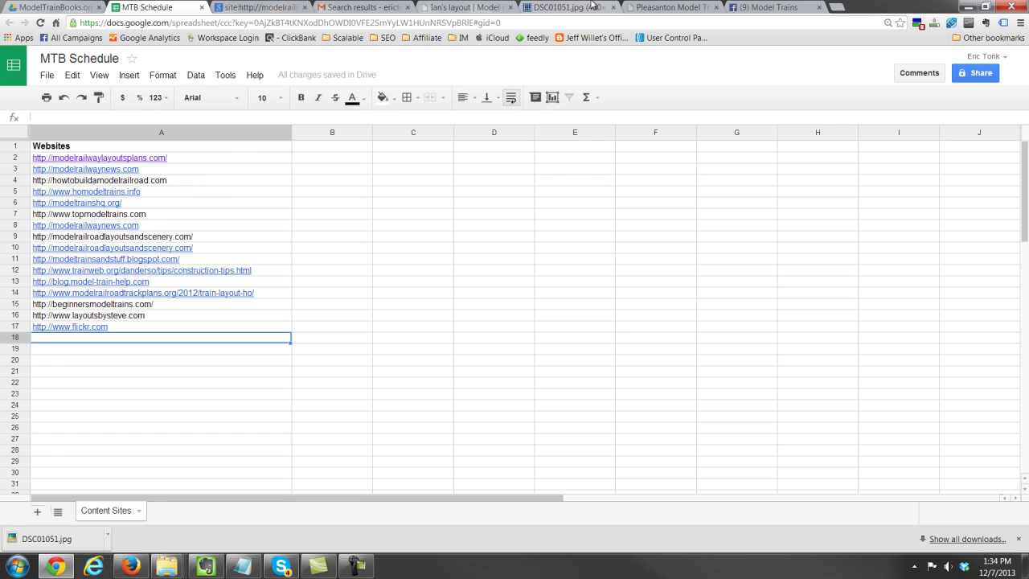
- Look through the thumbnails and intro text of the Märklin 3 Rail Model Train Photo Gallery post
{"action": "left_click", "coordinate": [567, 10]}
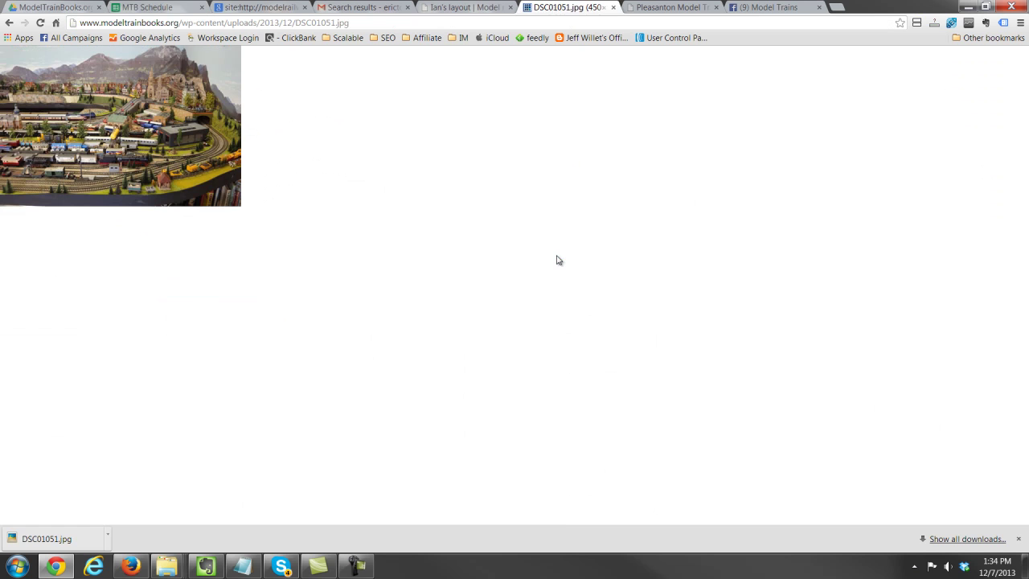
{"action": "key", "text": "BackSpace"}
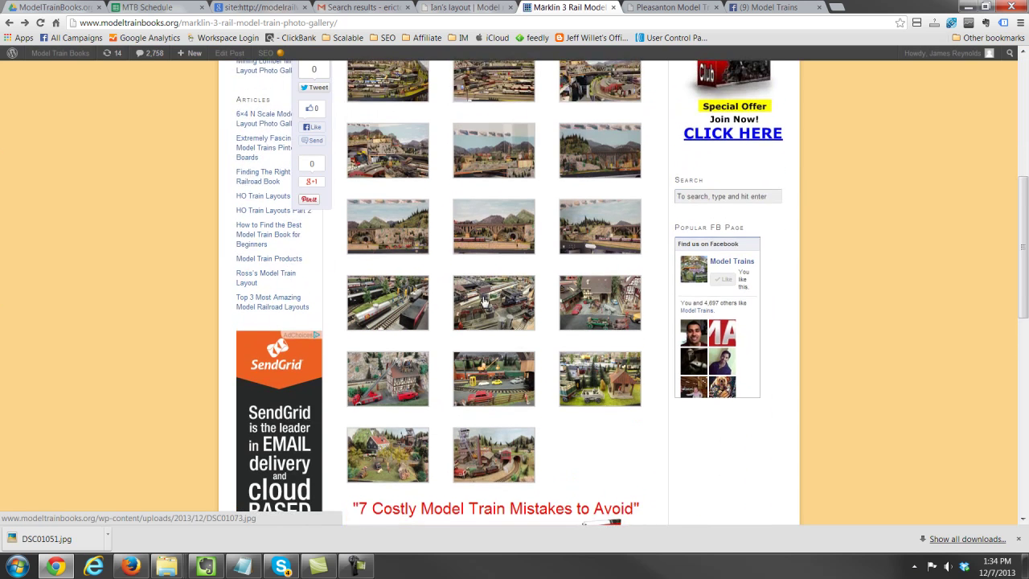
{"action": "scroll", "coordinate": [591, 278], "scroll_direction": "up", "scroll_amount": 3}
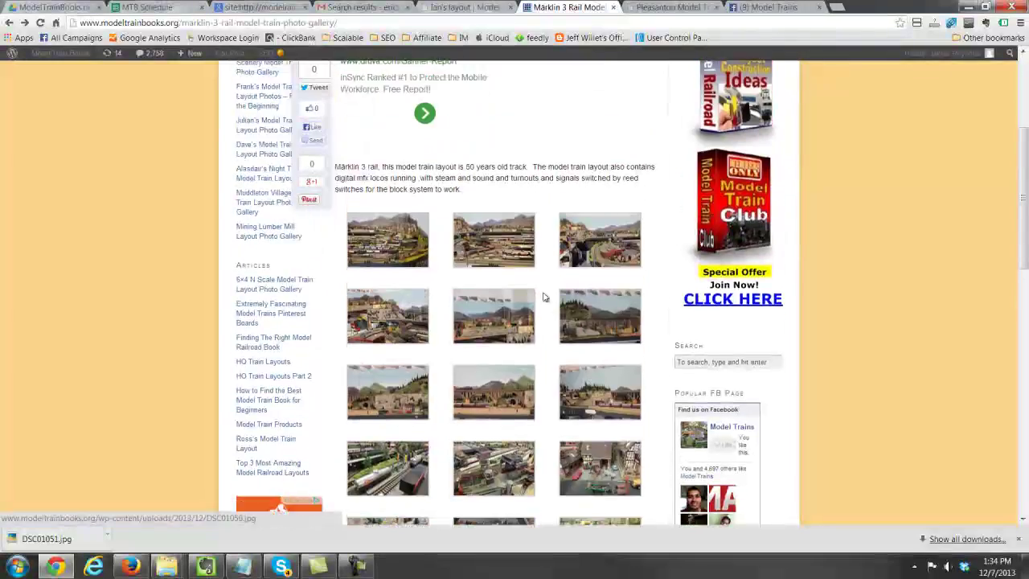
{"action": "scroll", "coordinate": [486, 332], "scroll_direction": "down", "scroll_amount": 4}
{"action": "scroll", "coordinate": [487, 332], "scroll_direction": "down", "scroll_amount": 1}
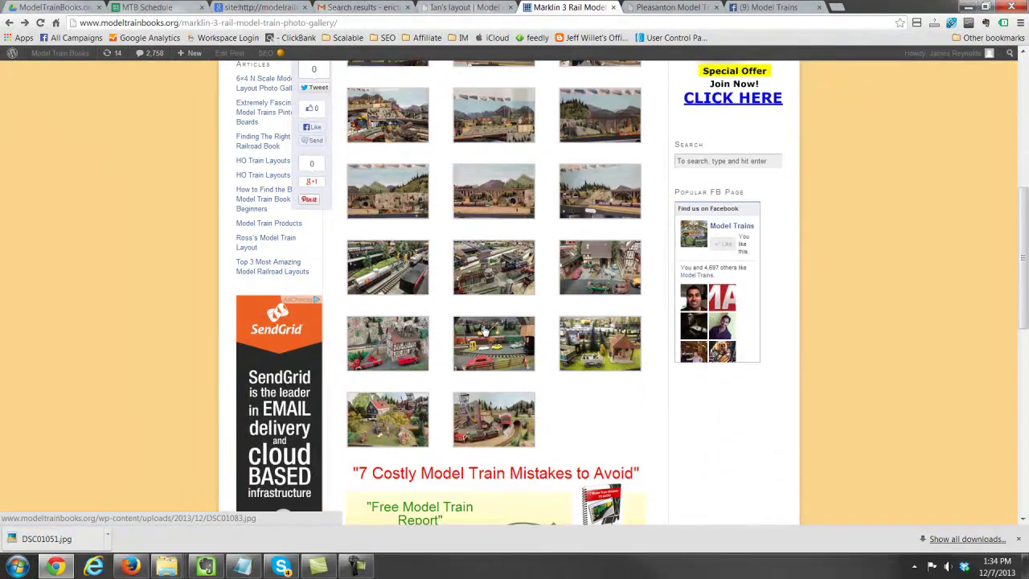
{"action": "scroll", "coordinate": [480, 323], "scroll_direction": "up", "scroll_amount": 5}
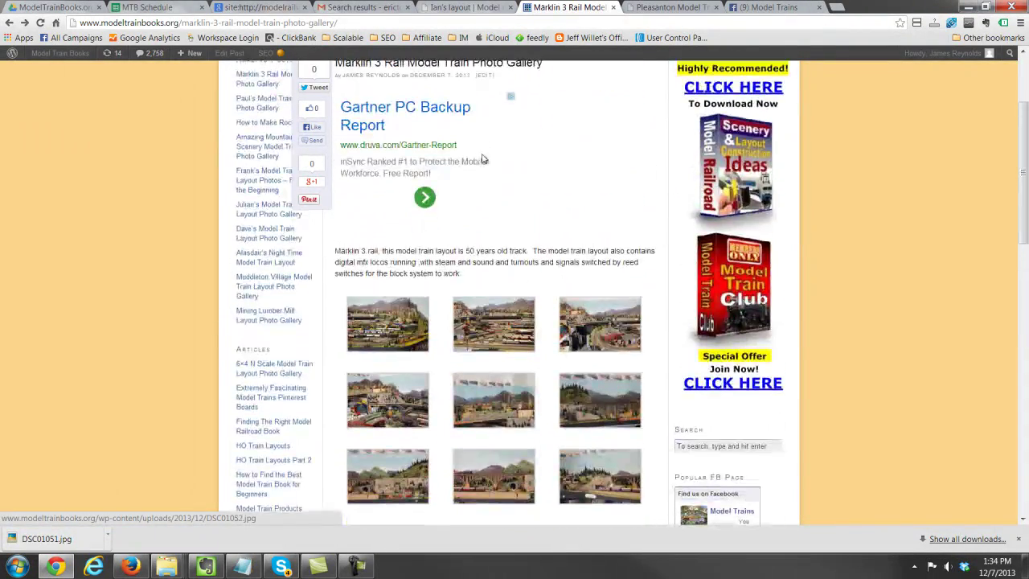
{"action": "scroll", "coordinate": [544, 250], "scroll_direction": "up", "scroll_amount": 3}
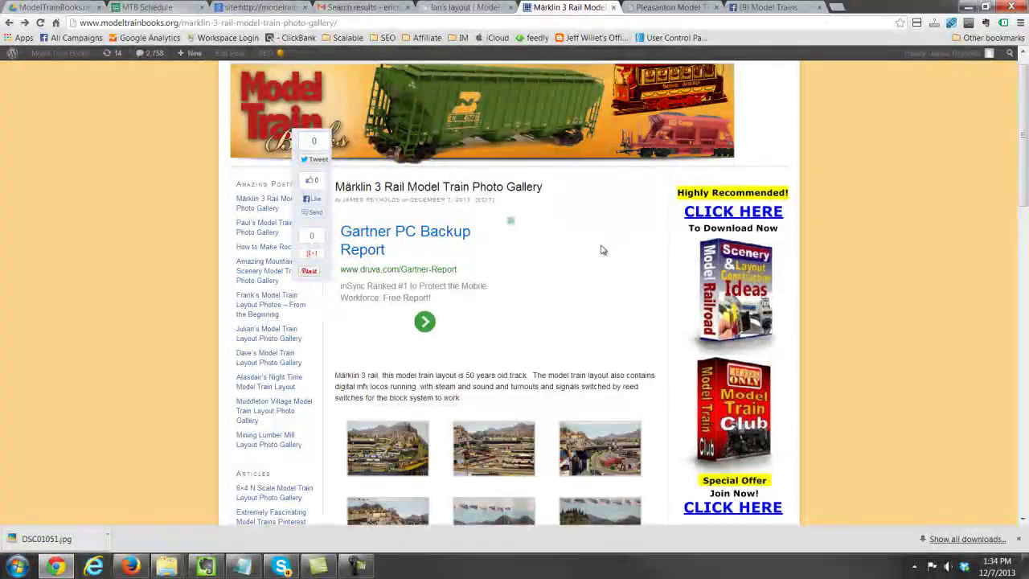
- Switch to the Model Trains Facebook page and examine the December 5 photo gallery post with its link, picture and engagement
{"action": "left_click", "coordinate": [762, 9]}
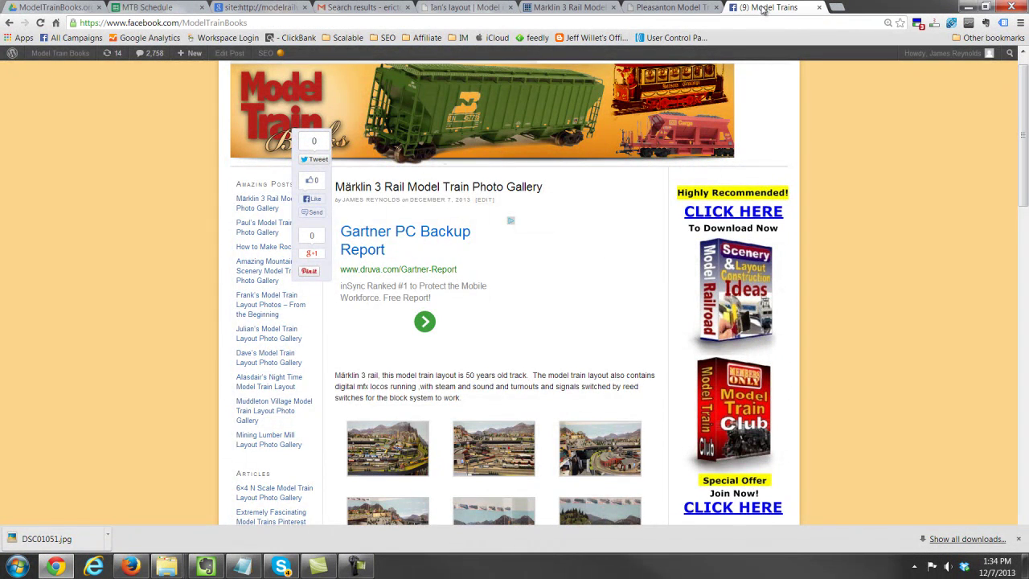
{"action": "scroll", "coordinate": [170, 406], "scroll_direction": "down", "scroll_amount": 3}
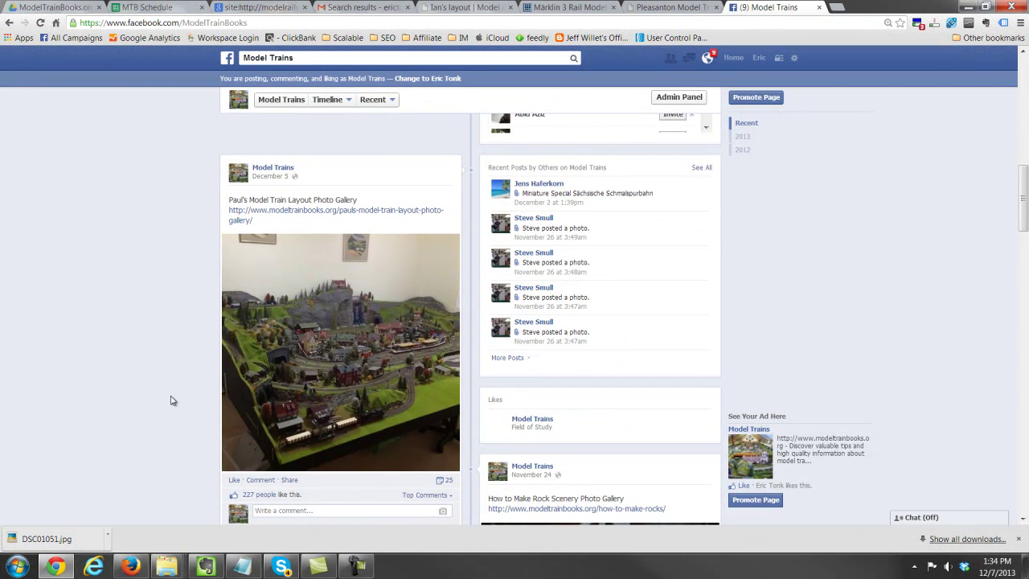
{"action": "scroll", "coordinate": [174, 378], "scroll_direction": "down", "scroll_amount": 1}
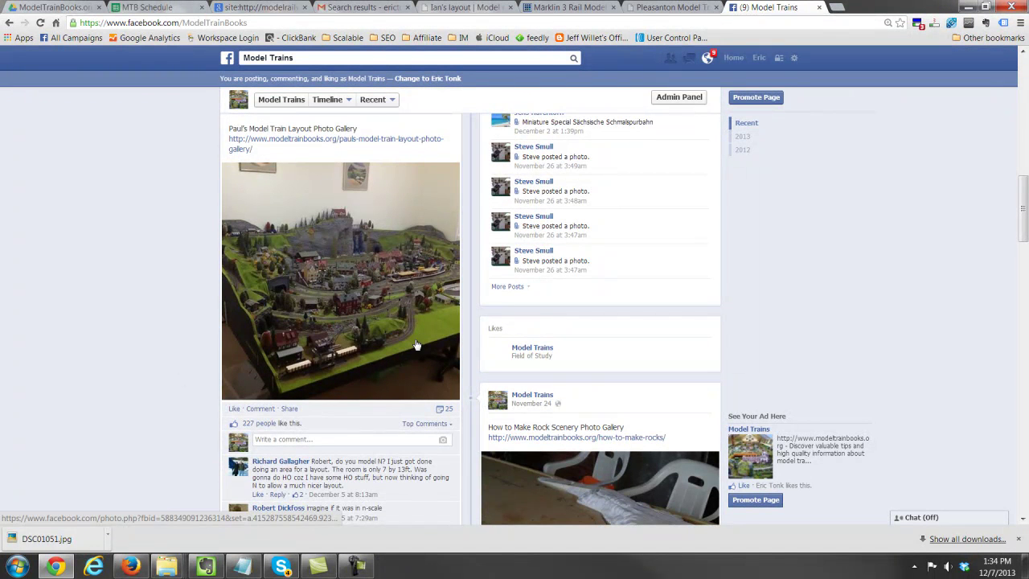
{"action": "scroll", "coordinate": [277, 247], "scroll_direction": "up", "scroll_amount": 2}
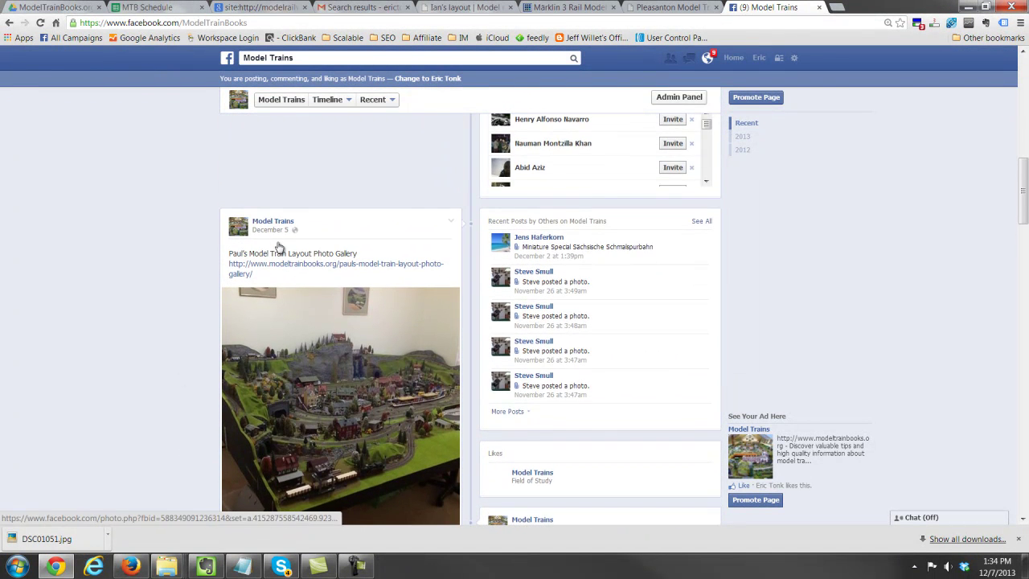
{"action": "scroll", "coordinate": [265, 337], "scroll_direction": "down", "scroll_amount": 2}
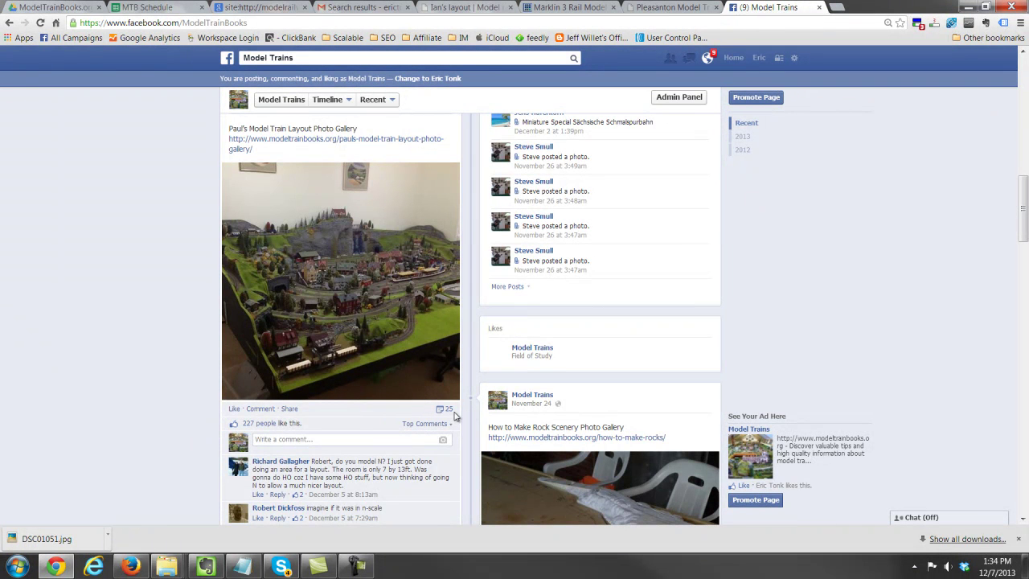
{"action": "scroll", "coordinate": [347, 423], "scroll_direction": "down", "scroll_amount": 1}
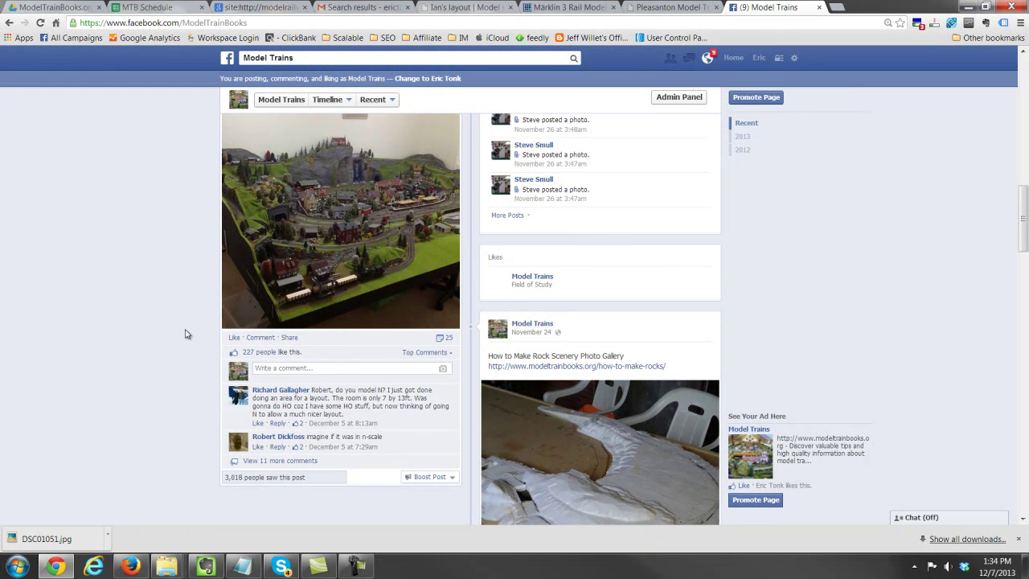
{"action": "scroll", "coordinate": [183, 313], "scroll_direction": "up", "scroll_amount": 1}
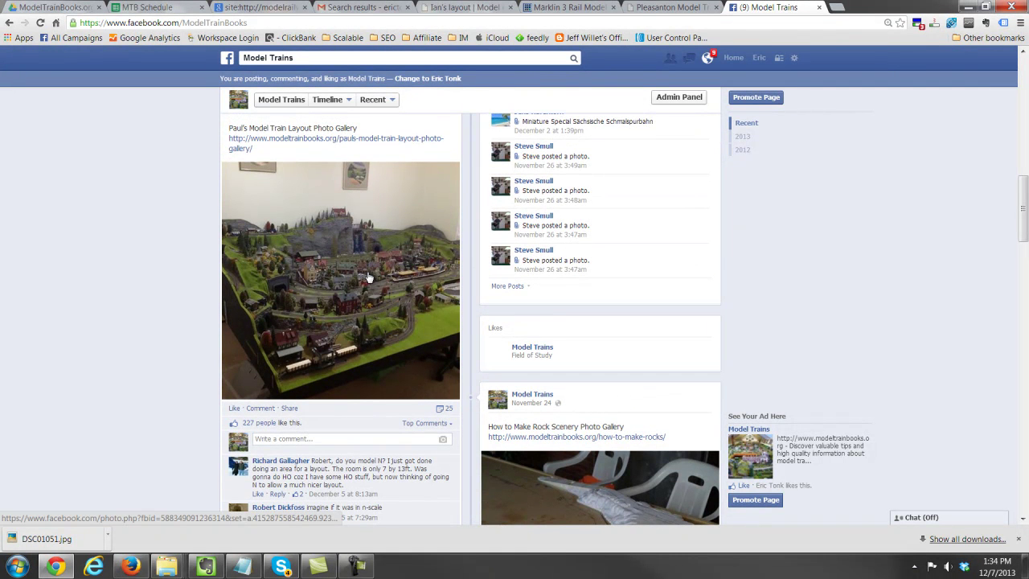
- Open the gallery link in the December 5 Facebook post and look through the linked article's text and photos
{"action": "left_click", "coordinate": [400, 139]}
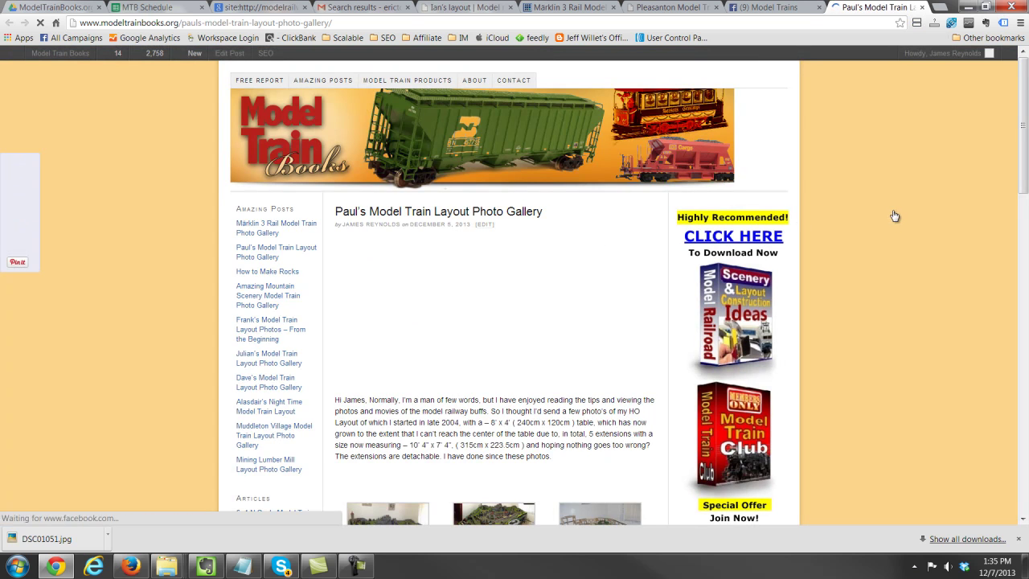
{"action": "scroll", "coordinate": [496, 344], "scroll_direction": "down", "scroll_amount": 3}
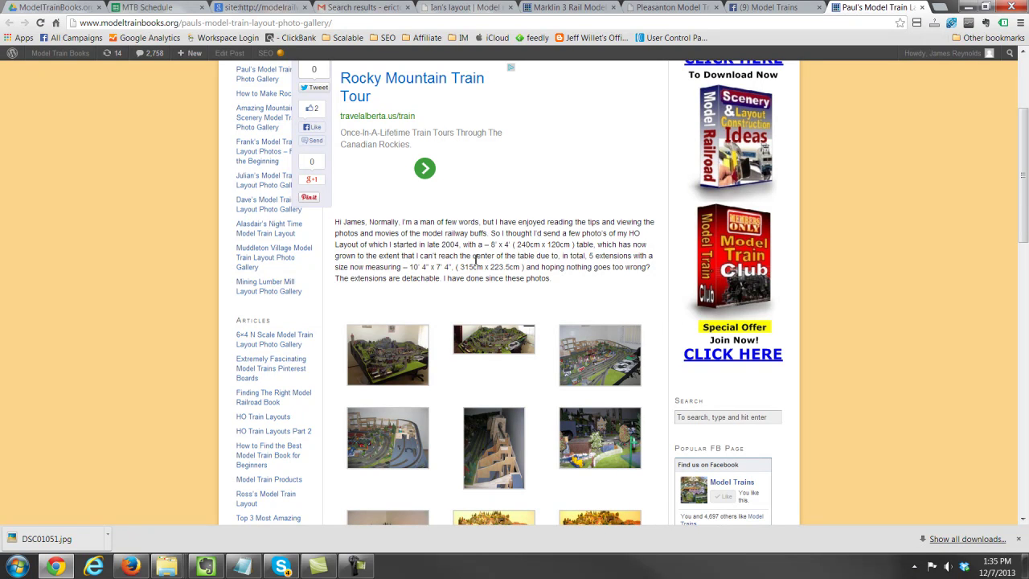
{"action": "scroll", "coordinate": [552, 278], "scroll_direction": "down", "scroll_amount": 4}
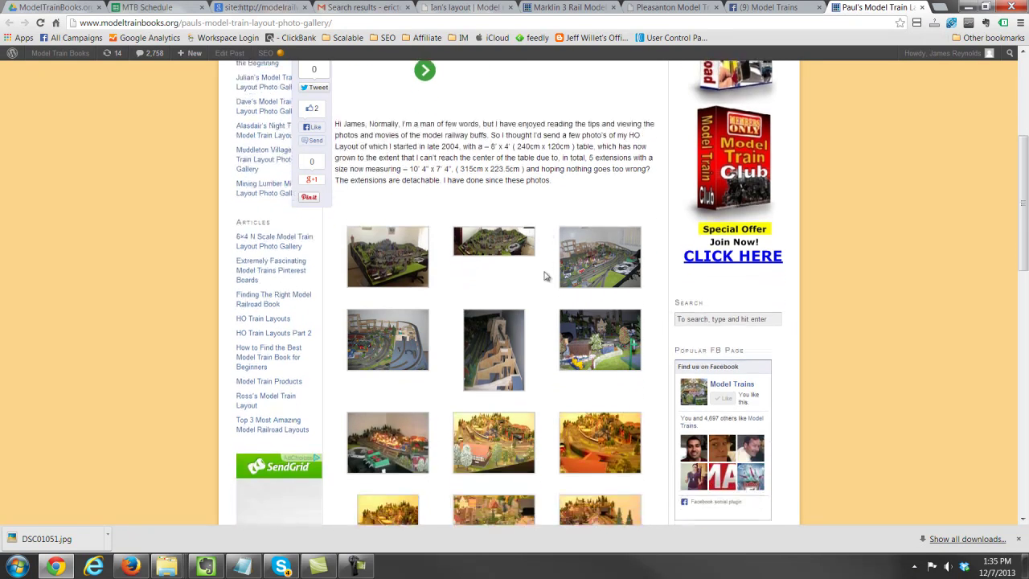
{"action": "scroll", "coordinate": [621, 373], "scroll_direction": "up", "scroll_amount": 3}
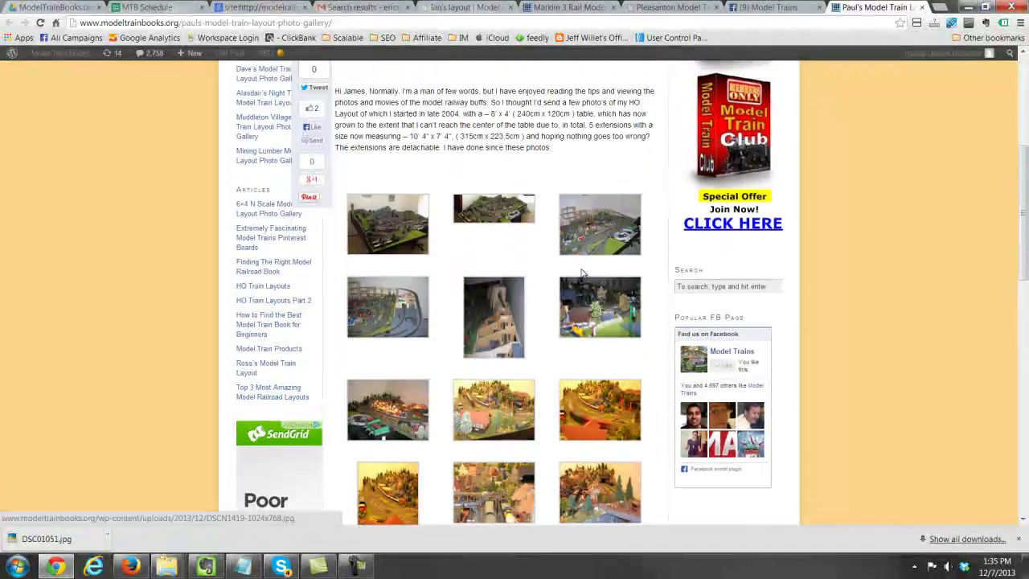
- Copy the blog post title "Märklin 3 Rail Model Train Photo Gallery" into a new status on the Model Trains Facebook page
{"action": "left_click", "coordinate": [768, 8]}
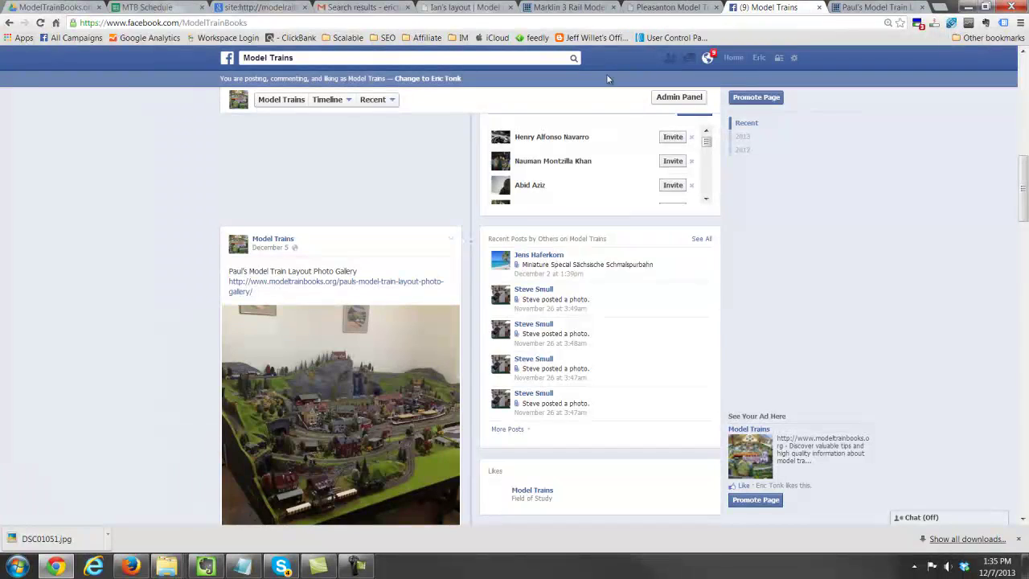
{"action": "left_click", "coordinate": [552, 8]}
{"action": "scroll", "coordinate": [391, 224], "scroll_direction": "up", "scroll_amount": 1}
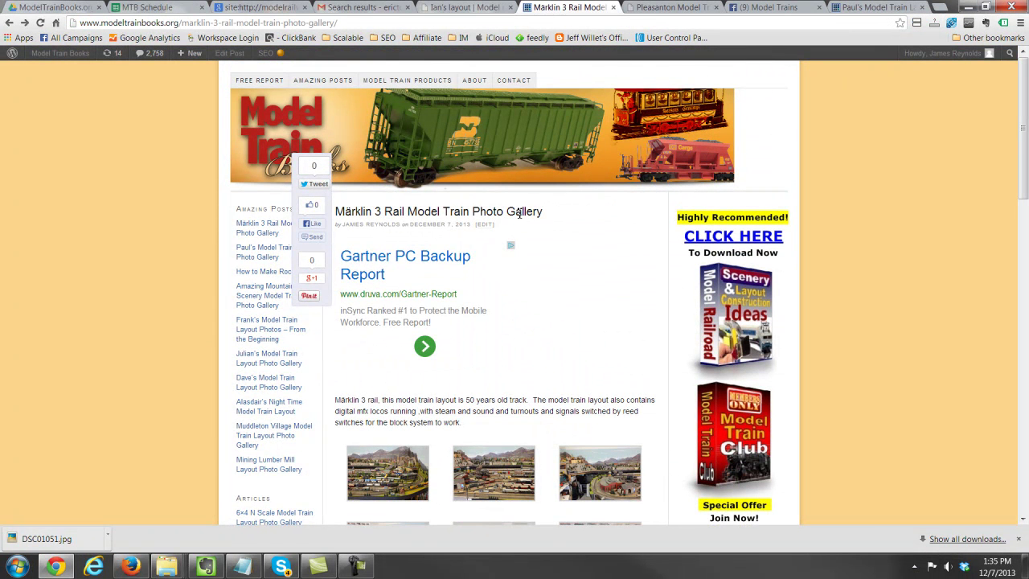
{"action": "left_click_drag", "start_coordinate": [544, 212], "coordinate": [338, 212]}
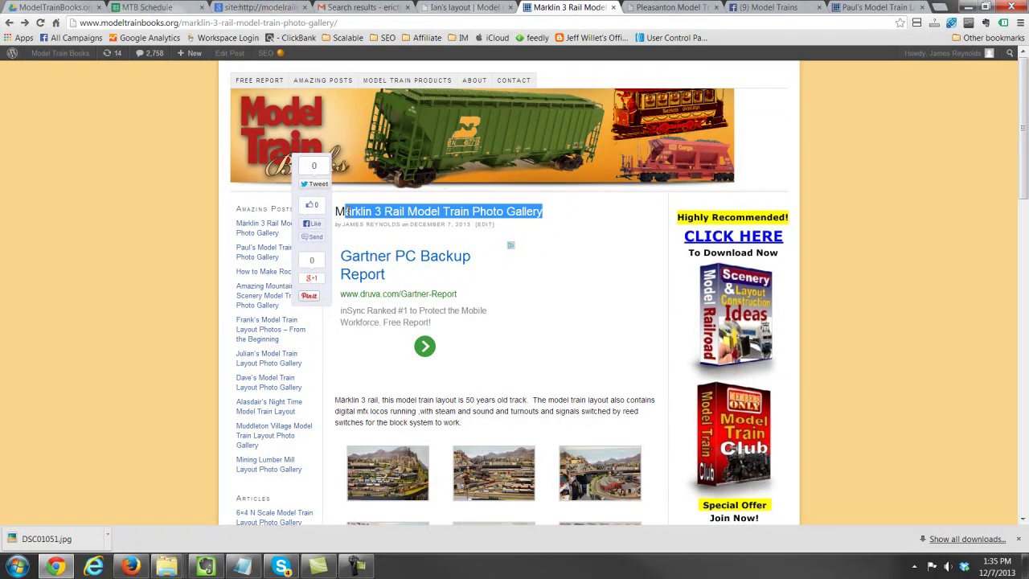
{"action": "left_click", "coordinate": [768, 7]}
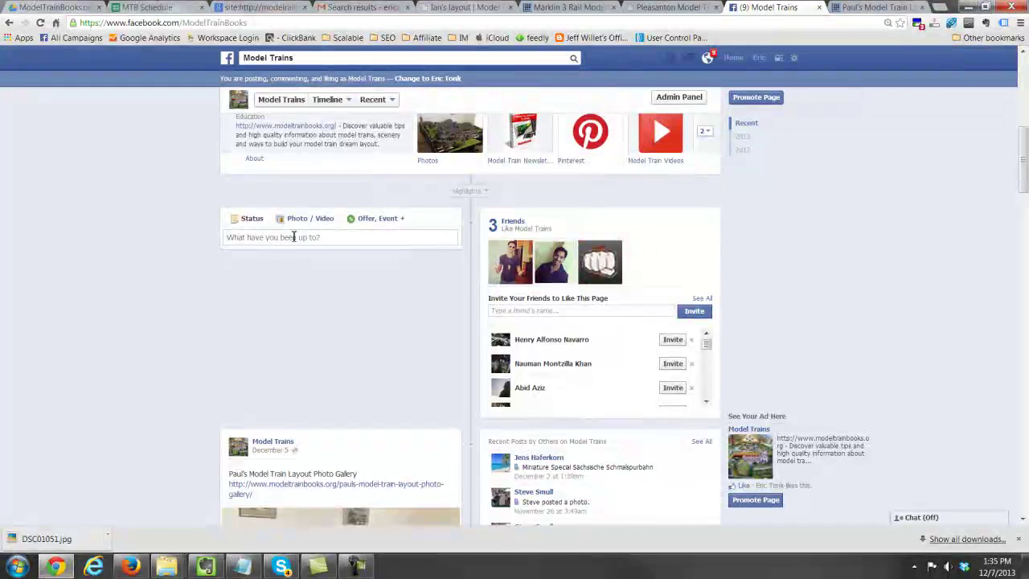
{"action": "left_click", "coordinate": [289, 237]}
{"action": "type", "text": "Märklin 3 Rail Model Train Photo Gallery"}
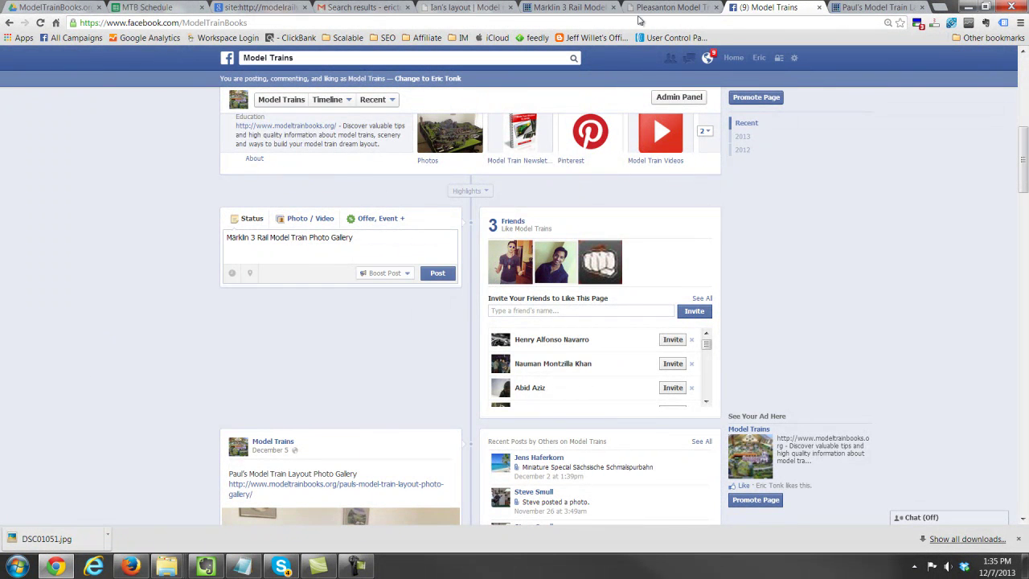
- Add the Märklin gallery post's web address below the title in the Facebook status draft
{"action": "left_click", "coordinate": [563, 8]}
{"action": "left_click", "coordinate": [551, 20]}
{"action": "key", "text": "ctrl+c"}
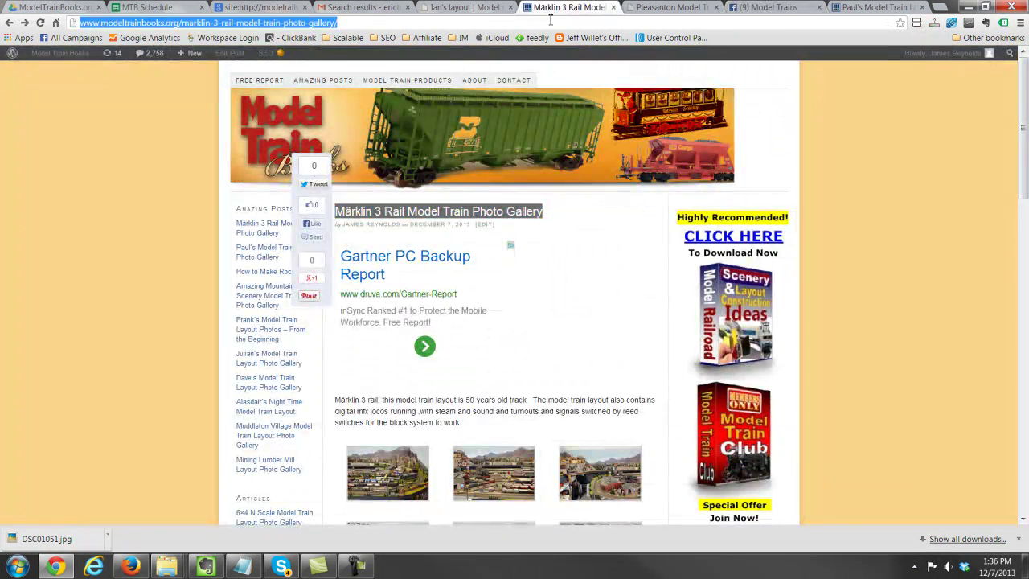
{"action": "left_click", "coordinate": [772, 7]}
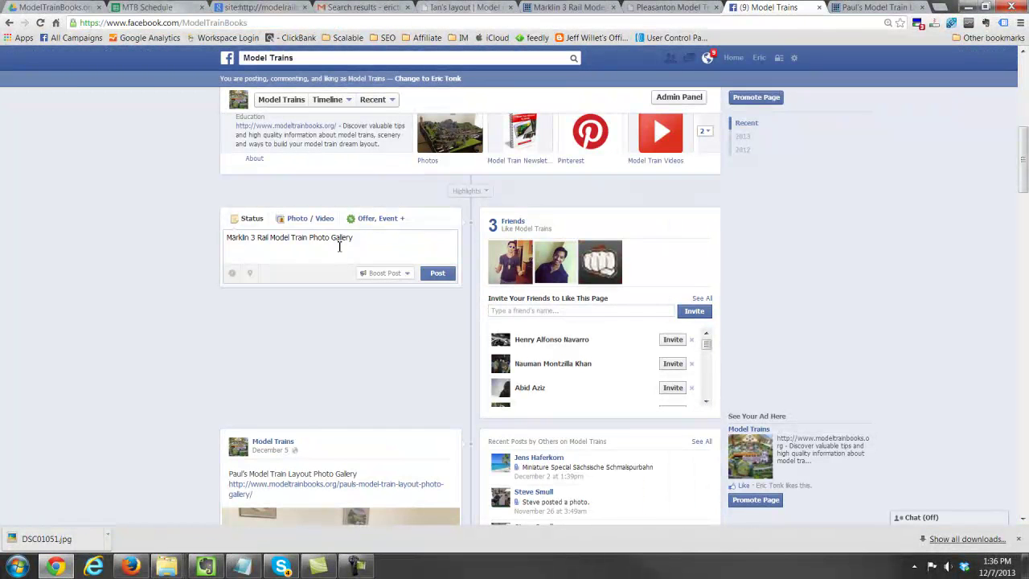
{"action": "key", "text": "ctrl+v"}
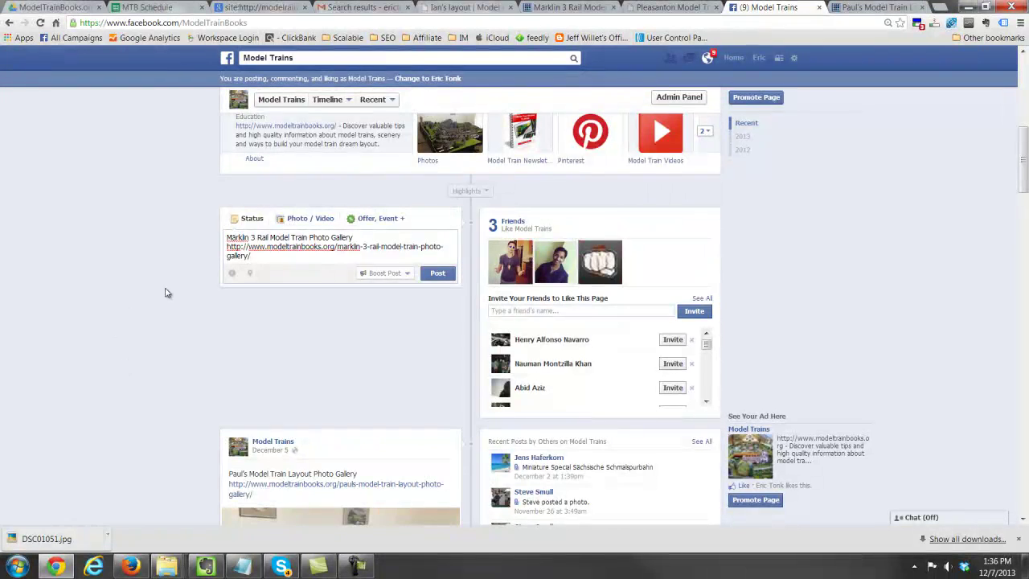
{"action": "scroll", "coordinate": [274, 314], "scroll_direction": "down", "scroll_amount": 2}
{"action": "scroll", "coordinate": [321, 317], "scroll_direction": "up", "scroll_amount": 2}
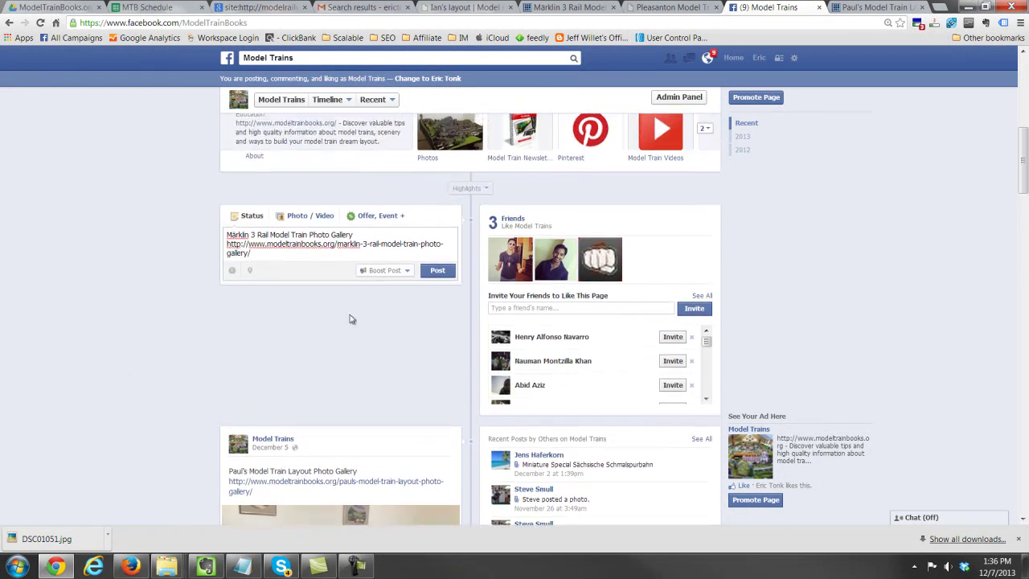
- Reload the Model Trains Facebook page and discard the unfinished status draft
{"action": "left_click", "coordinate": [257, 22]}
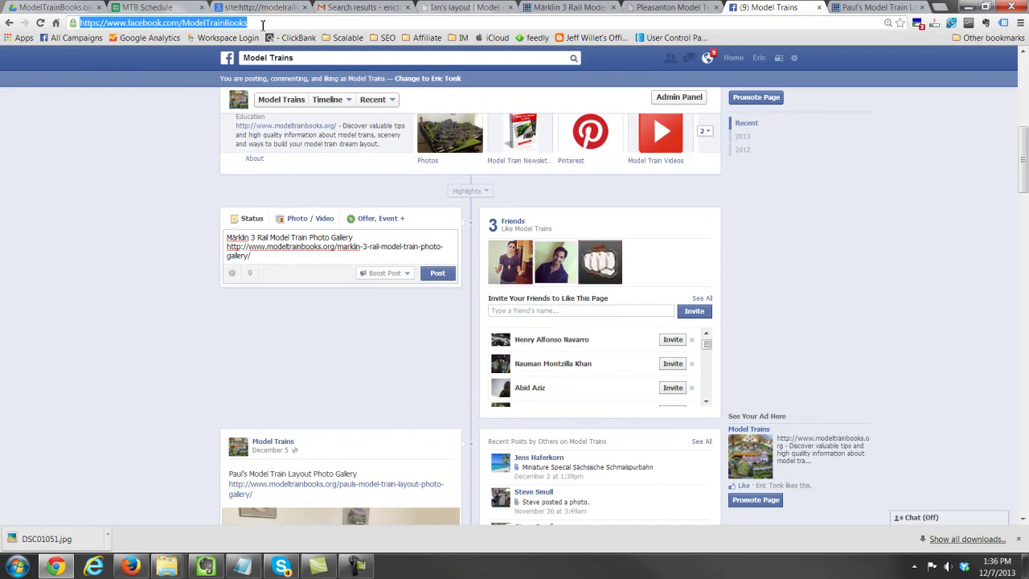
{"action": "key", "text": "Return"}
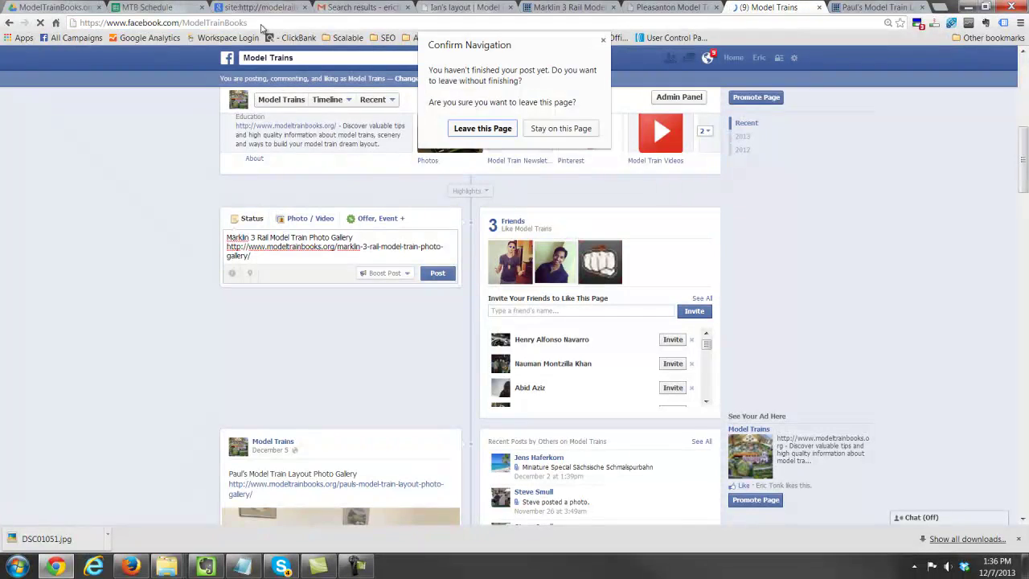
{"action": "left_click", "coordinate": [471, 131]}
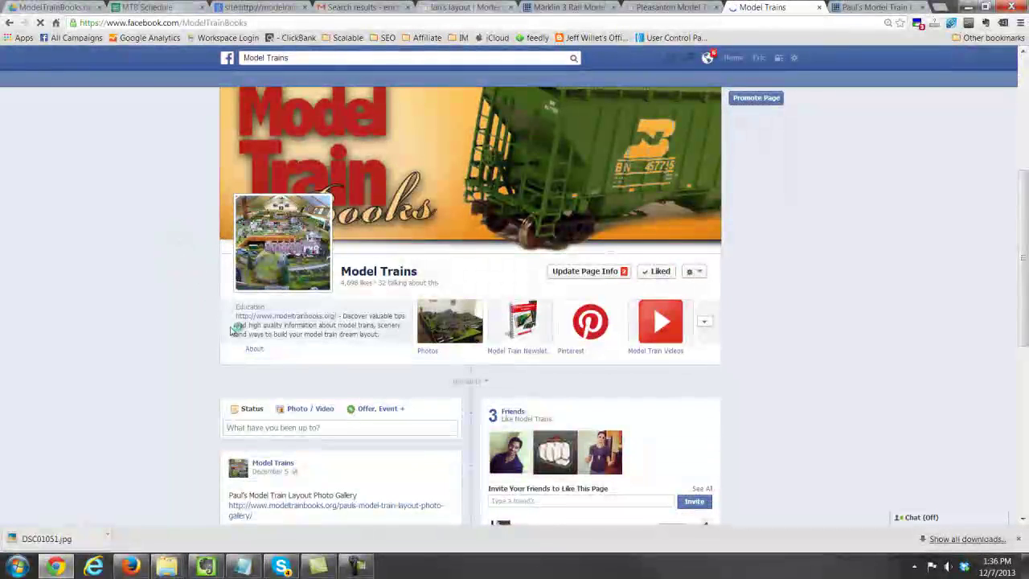
- Start a fresh Facebook status with the title "Märklin 3 Rail Model Train Photo Gallery" copied from the blog post
{"action": "left_click", "coordinate": [296, 427]}
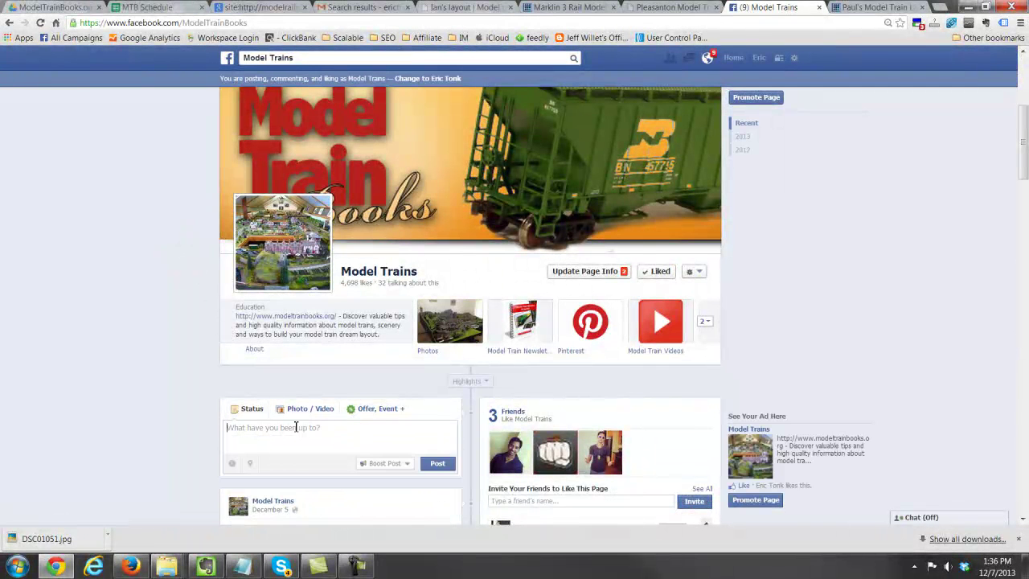
{"action": "left_click", "coordinate": [567, 8]}
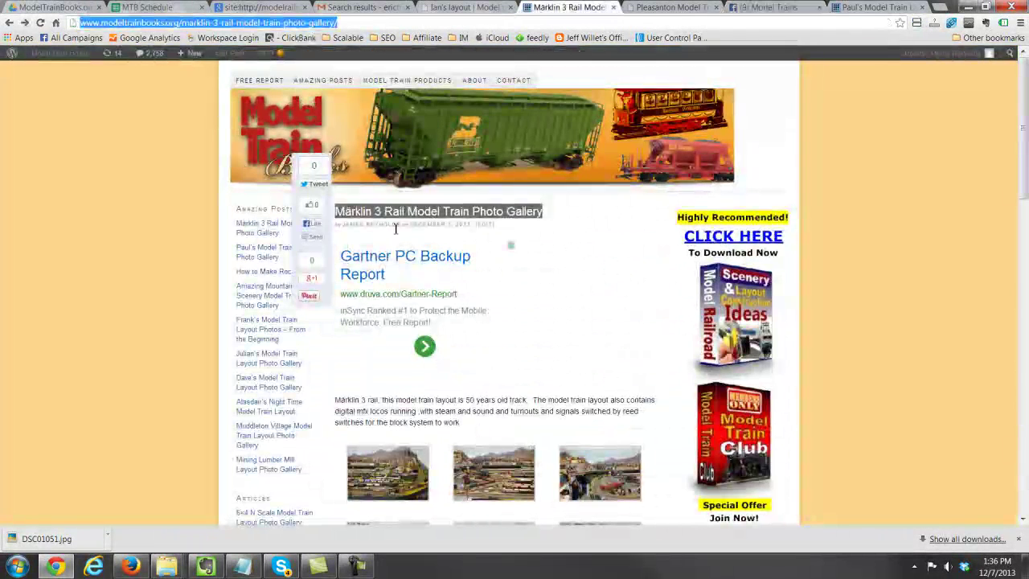
{"action": "right_click", "coordinate": [441, 215]}
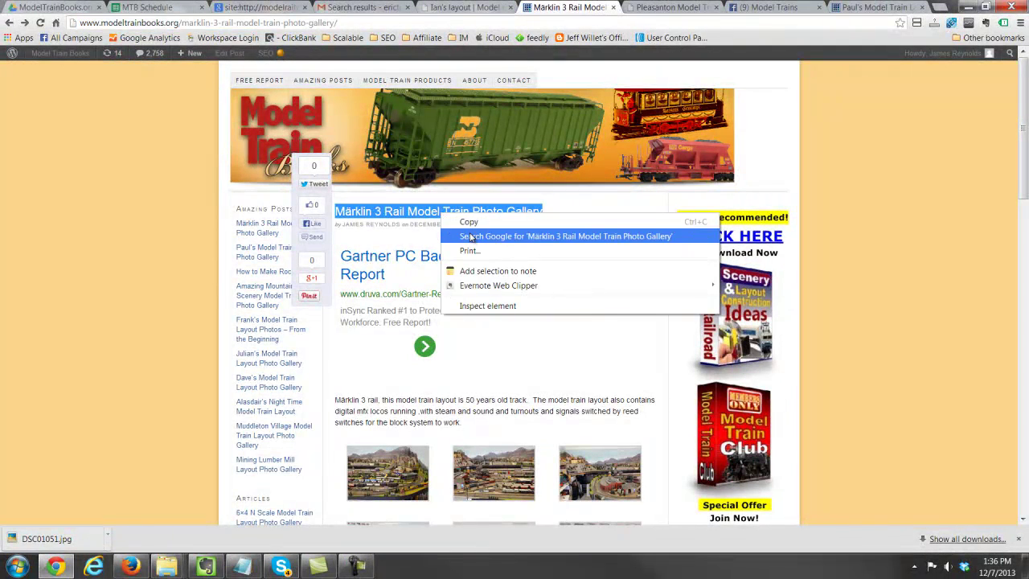
{"action": "left_click", "coordinate": [470, 222]}
{"action": "left_click", "coordinate": [743, 6]}
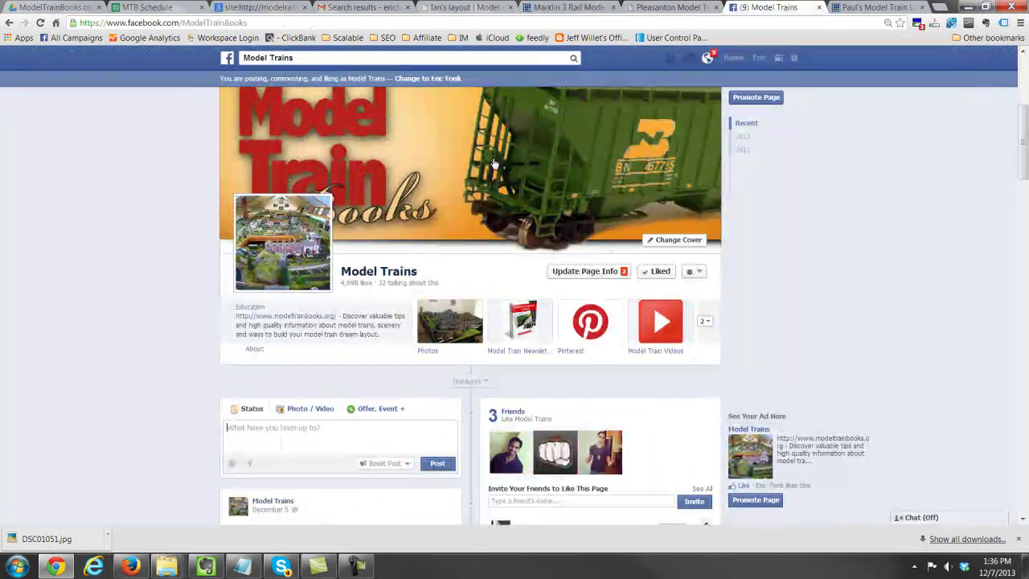
{"action": "type", "text": "Märklin 3 Rail Model Train Photo Gallery"}
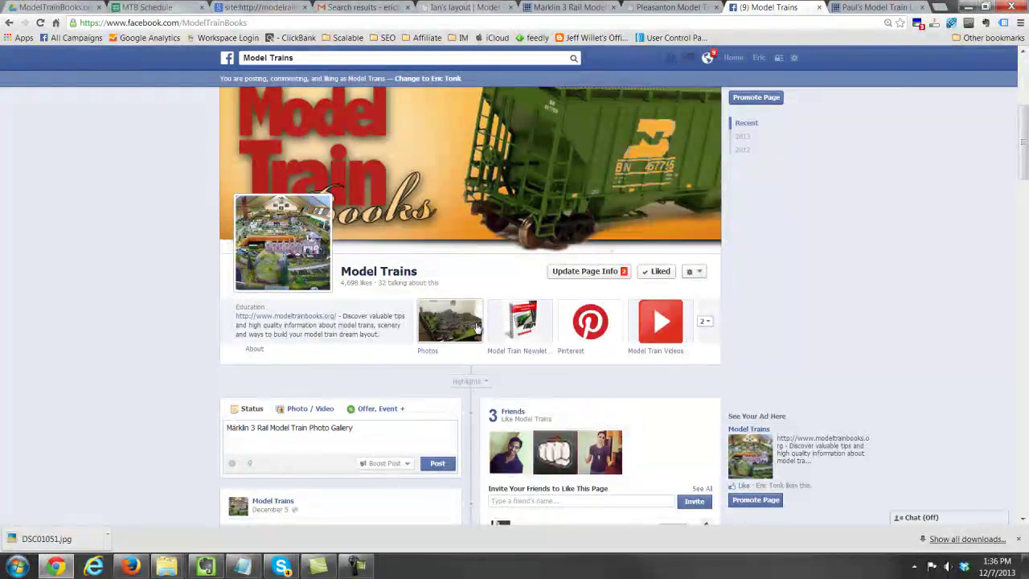
- Copy the Märklin gallery post's web address from the blog into the Facebook status draft, below the title
{"action": "left_click", "coordinate": [579, 5]}
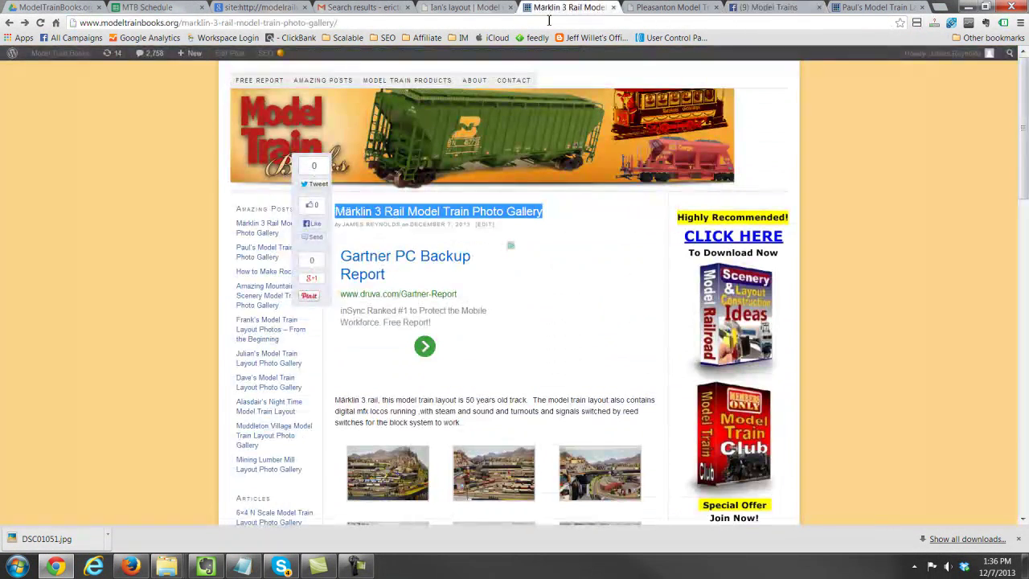
{"action": "left_click", "coordinate": [546, 22]}
{"action": "key", "text": "ctrl+c"}
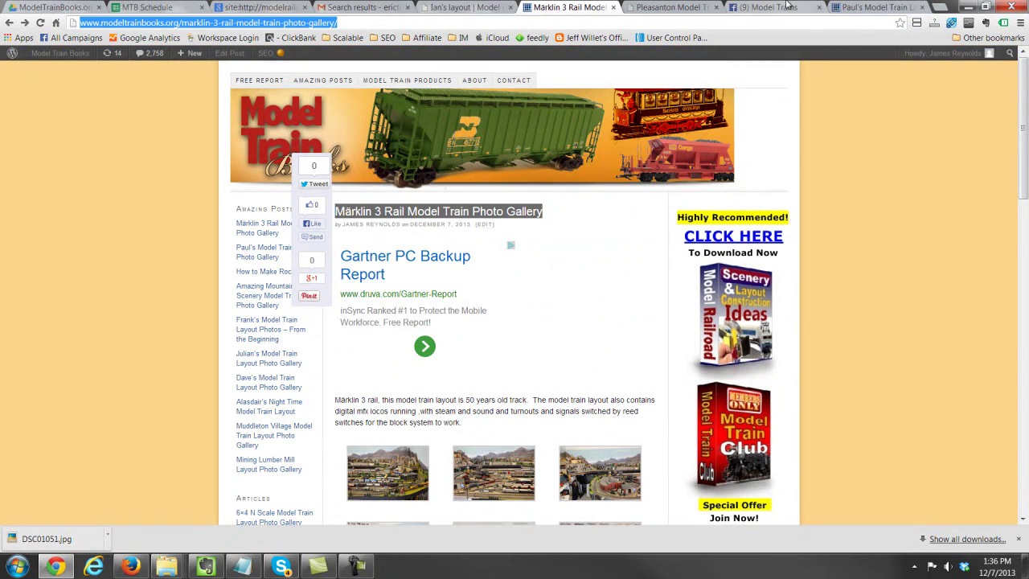
{"action": "left_click", "coordinate": [759, 7]}
{"action": "key", "text": "ctrl+v"}
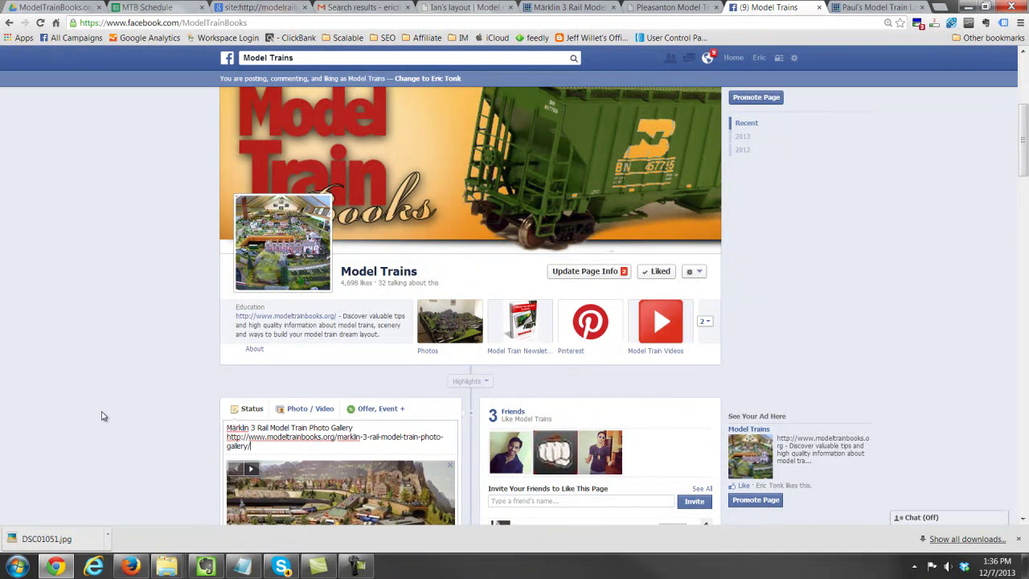
- Compare the link preview in the status draft with the large photo in the Paul's Model Train Layout post
{"action": "scroll", "coordinate": [104, 406], "scroll_direction": "down", "scroll_amount": 2}
{"action": "scroll", "coordinate": [424, 418], "scroll_direction": "down", "scroll_amount": 1}
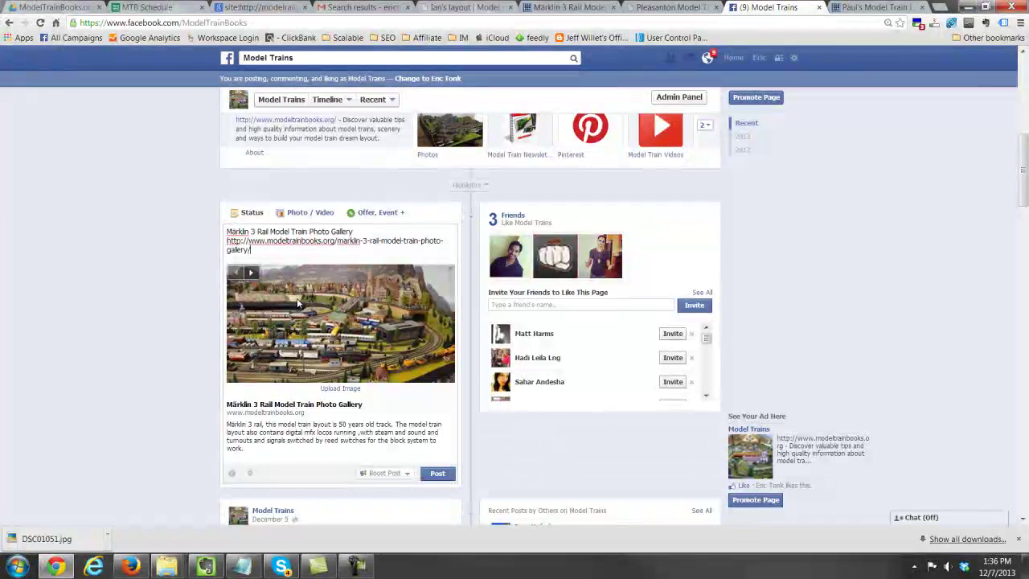
{"action": "scroll", "coordinate": [340, 334], "scroll_direction": "down", "scroll_amount": 3}
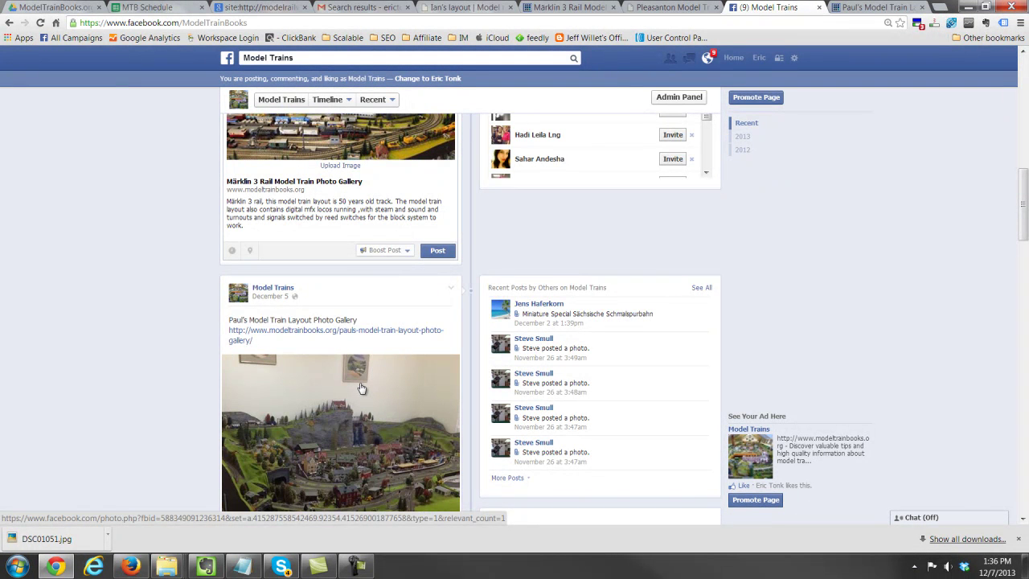
{"action": "scroll", "coordinate": [363, 333], "scroll_direction": "up", "scroll_amount": 1}
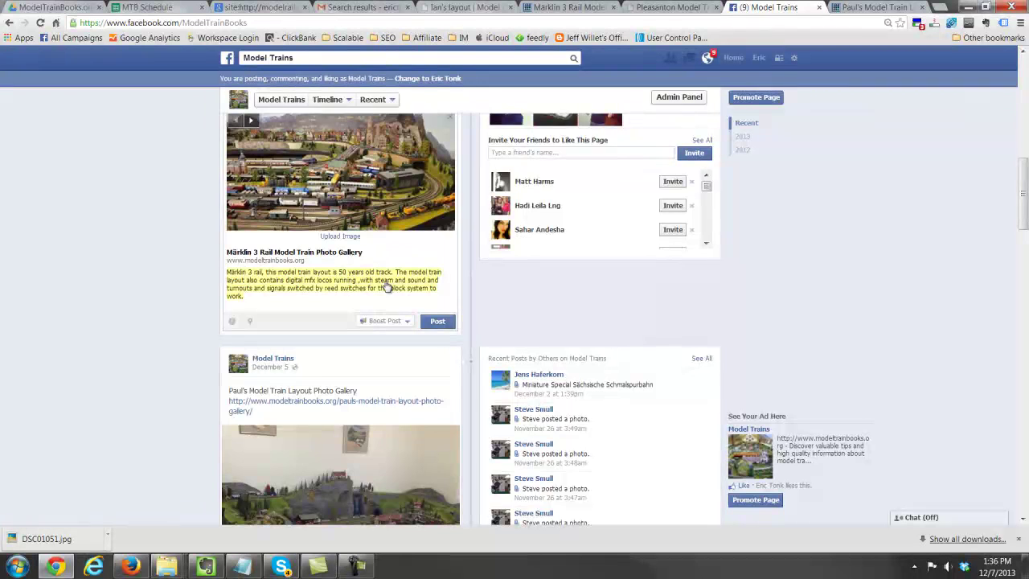
{"action": "scroll", "coordinate": [394, 296], "scroll_direction": "down", "scroll_amount": 2}
{"action": "scroll", "coordinate": [402, 321], "scroll_direction": "down", "scroll_amount": 3}
{"action": "scroll", "coordinate": [409, 342], "scroll_direction": "up", "scroll_amount": 2}
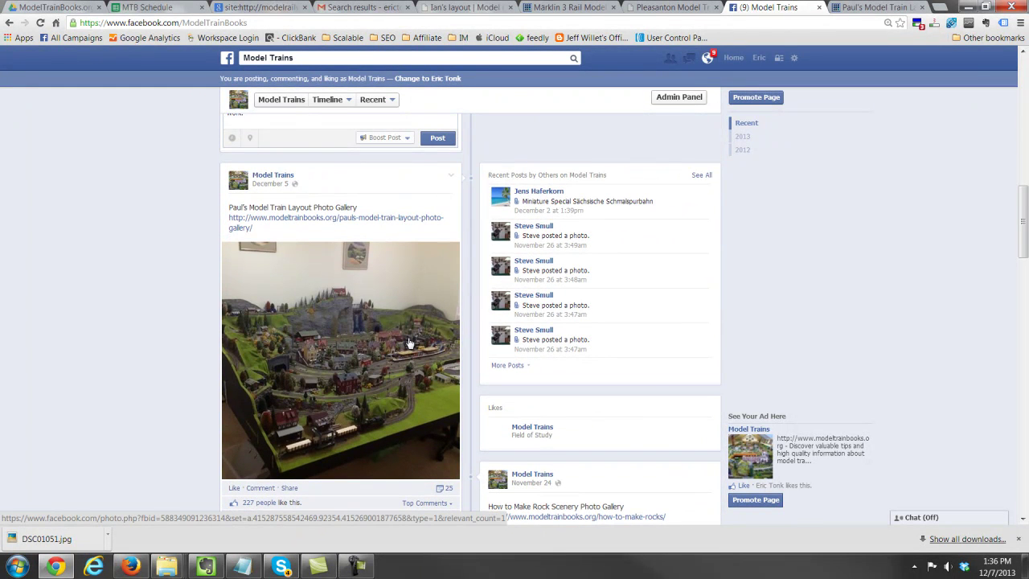
{"action": "scroll", "coordinate": [409, 343], "scroll_direction": "up", "scroll_amount": 6}
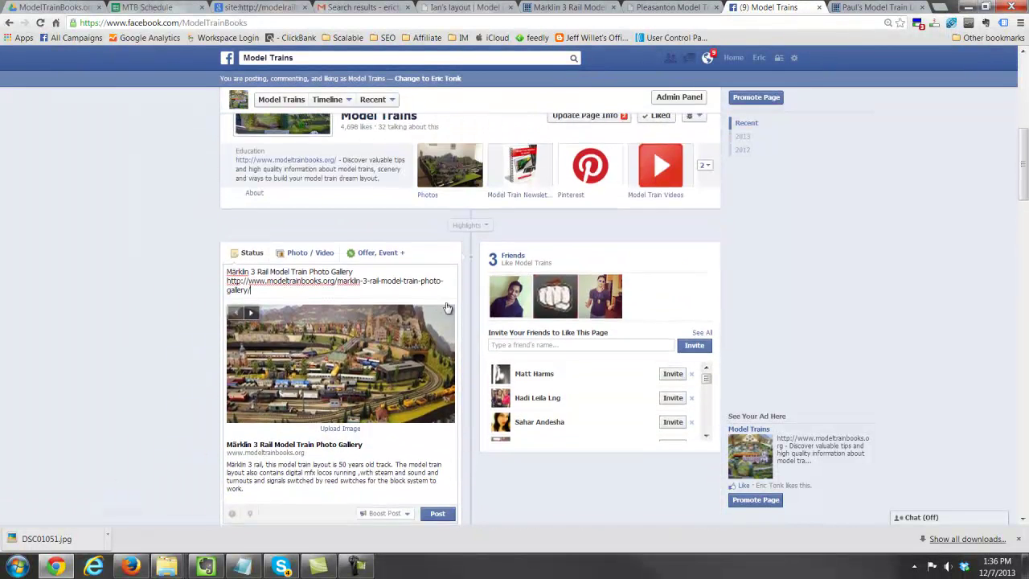
- Remove the link preview from the status draft, keeping only the title and web address
{"action": "left_click", "coordinate": [451, 317]}
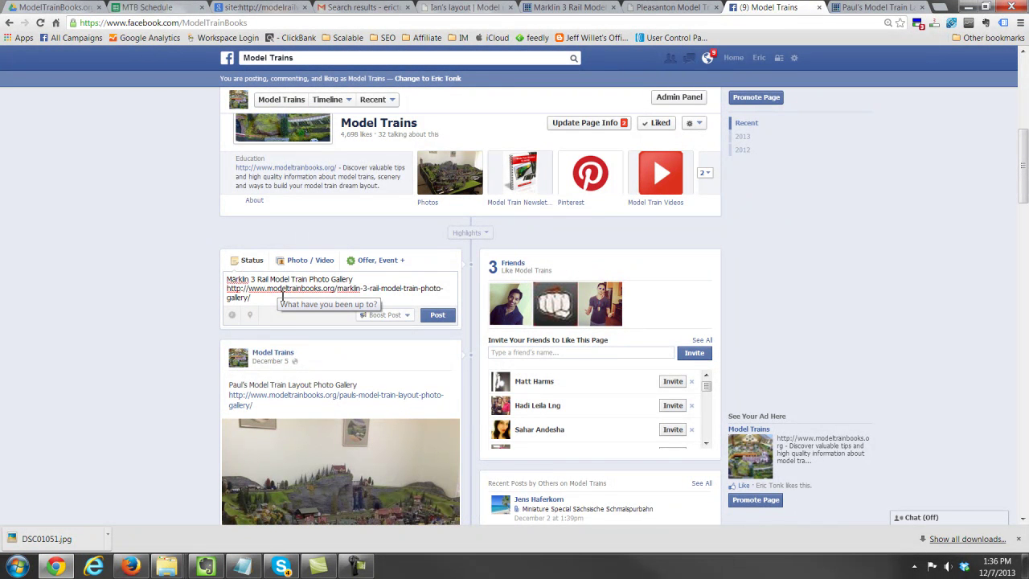
{"action": "scroll", "coordinate": [182, 317], "scroll_direction": "down", "scroll_amount": 1}
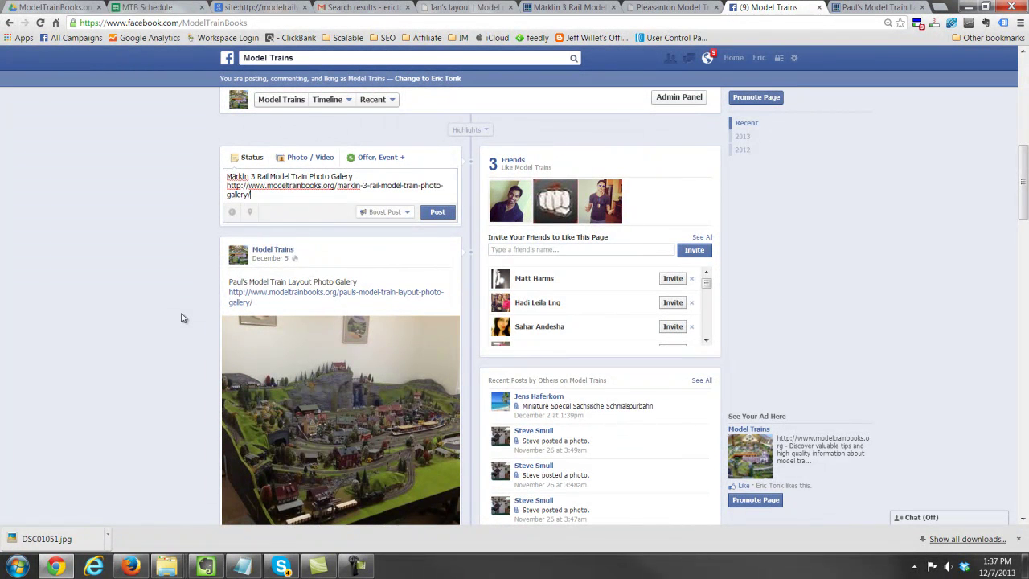
{"action": "scroll", "coordinate": [592, 418], "scroll_direction": "down", "scroll_amount": 1}
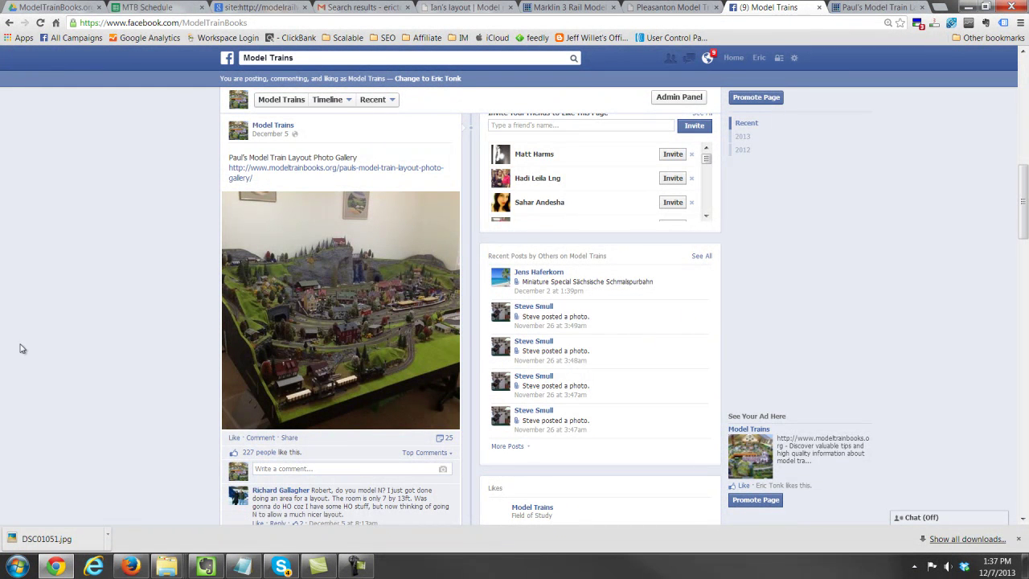
{"action": "scroll", "coordinate": [24, 340], "scroll_direction": "up", "scroll_amount": 1}
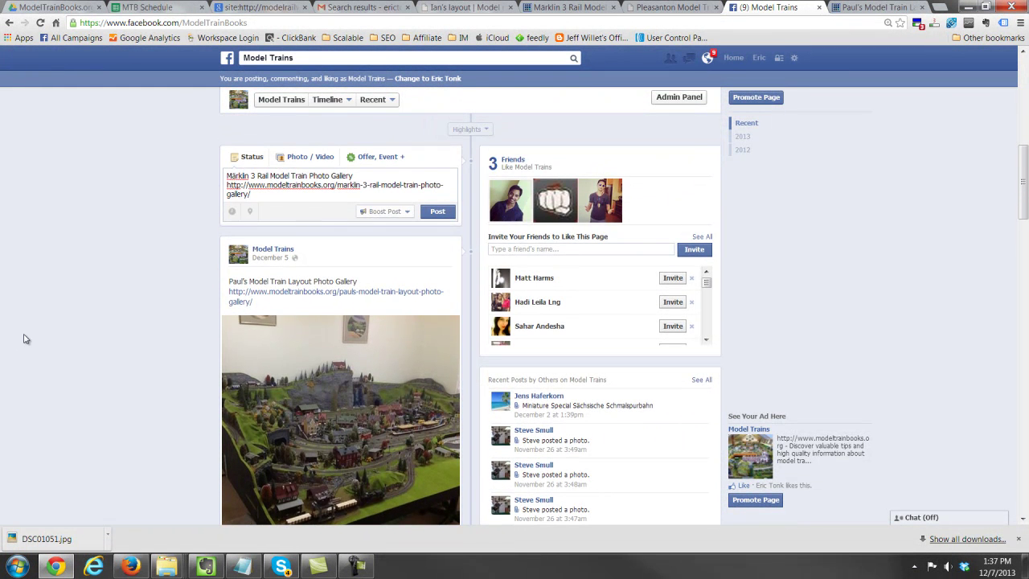
- Switch the Model Trains page's post composer from a status to a Photo / Video post
{"action": "left_click", "coordinate": [147, 8]}
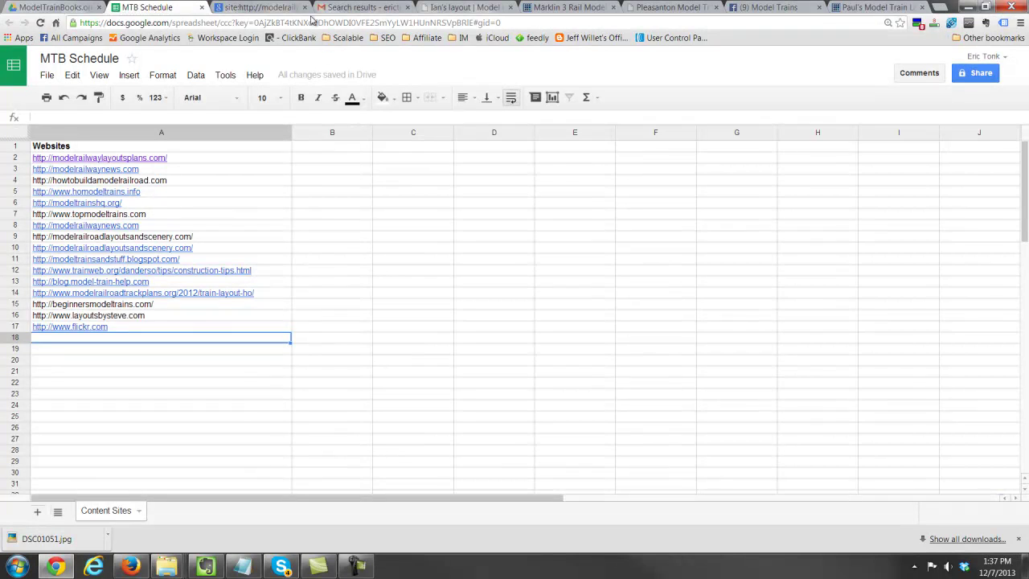
{"action": "left_click", "coordinate": [836, 8]}
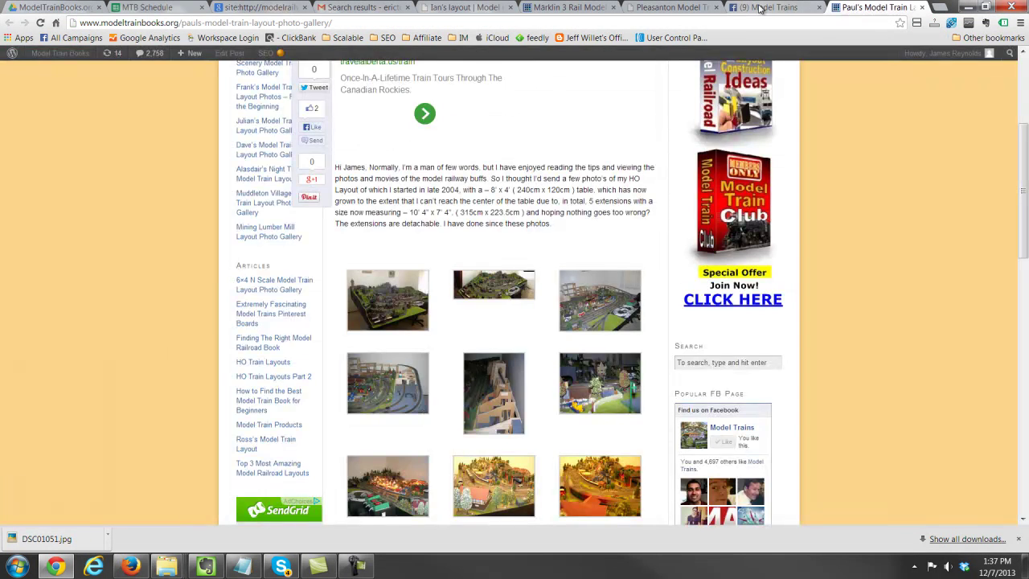
{"action": "left_click", "coordinate": [760, 8]}
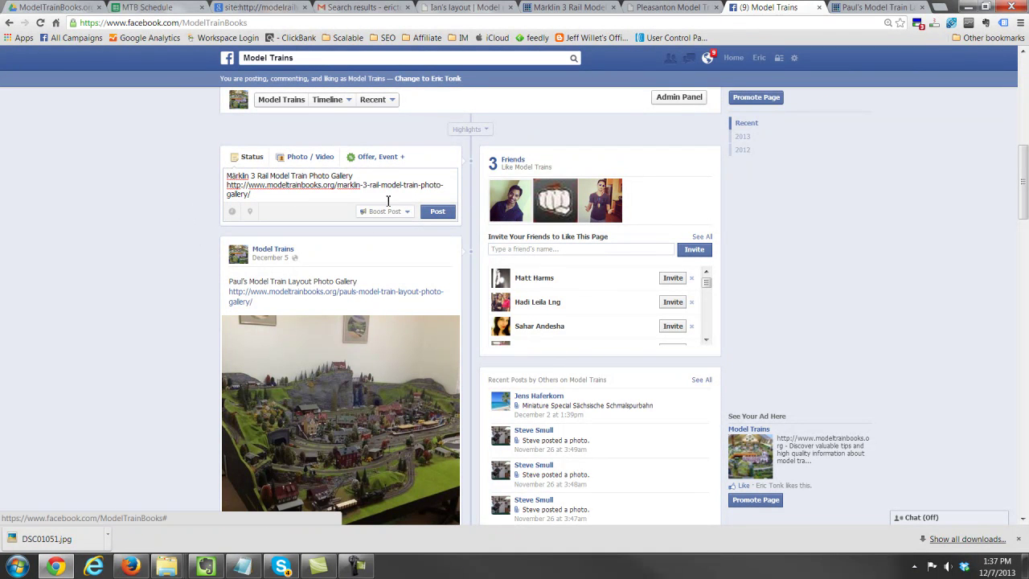
{"action": "left_click", "coordinate": [326, 158]}
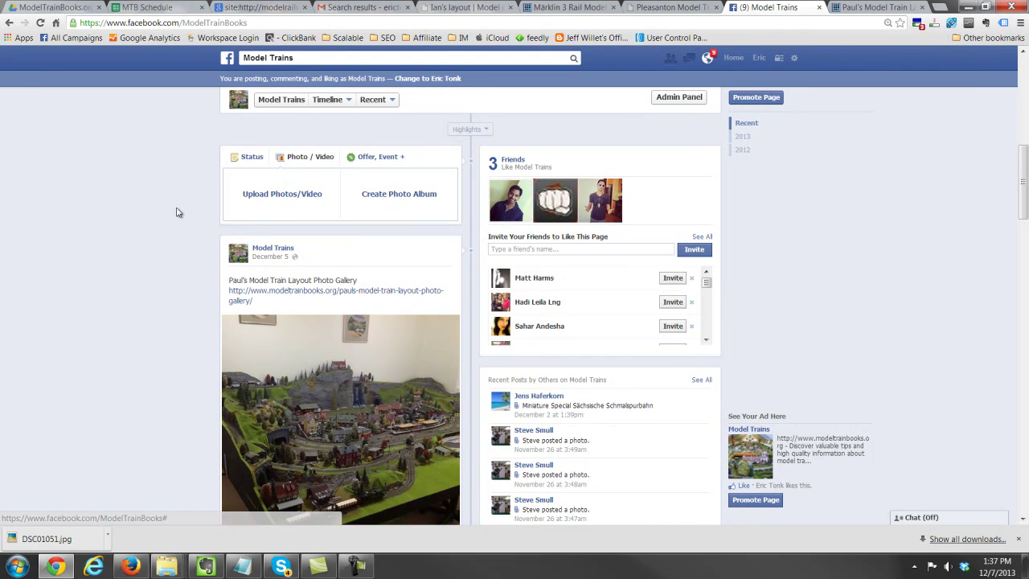
- Look over the photos in the Märklin blog post and the photo in the Facebook page's December 5 post
{"action": "key", "text": "ctrl+shift+Tab"}
{"action": "key", "text": "ctrl+shift+Tab"}
{"action": "scroll", "coordinate": [522, 290], "scroll_direction": "down", "scroll_amount": 2}
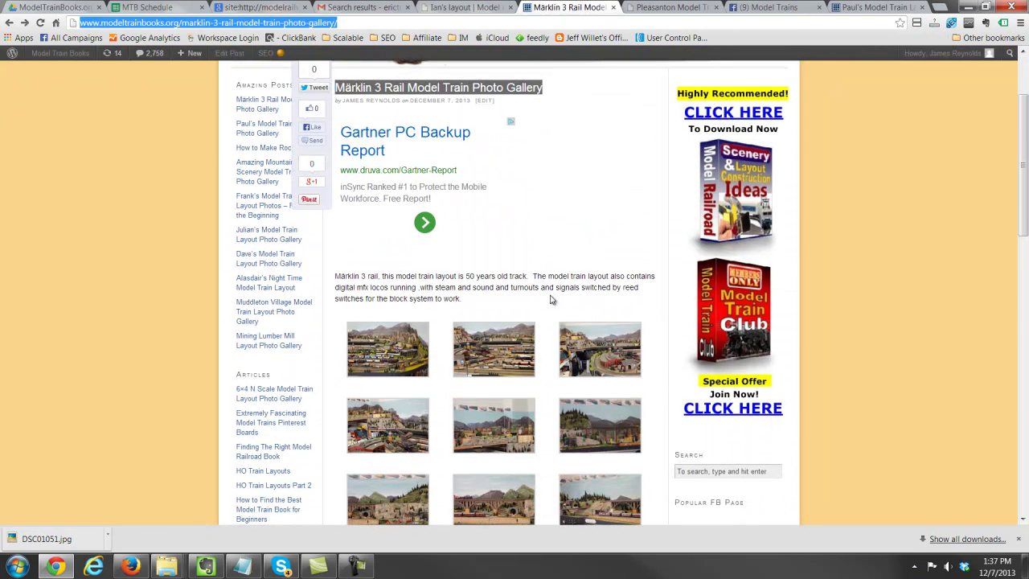
{"action": "left_click", "coordinate": [771, 7]}
{"action": "scroll", "coordinate": [322, 353], "scroll_direction": "down", "scroll_amount": 3}
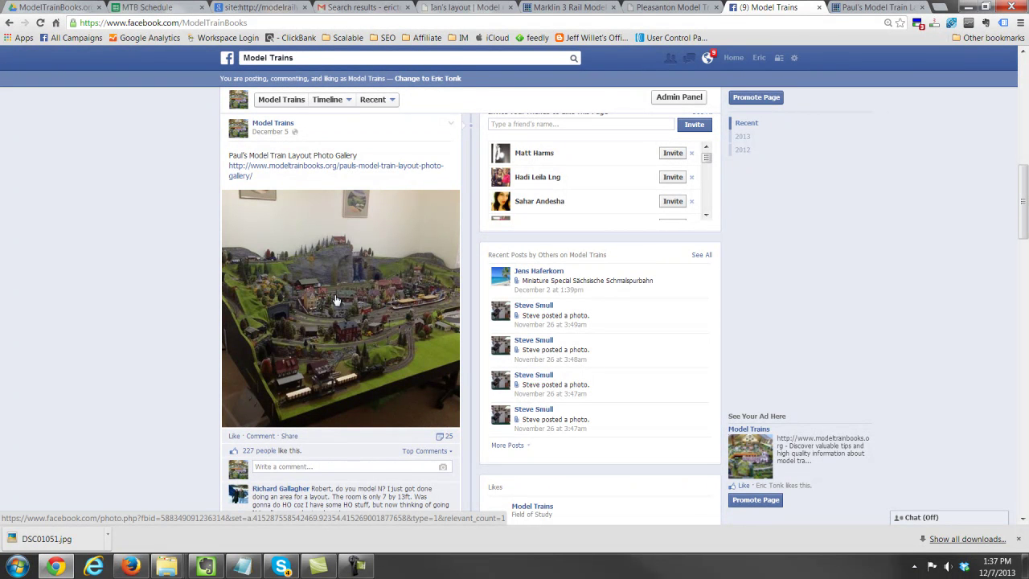
- Close the browser's downloads bar and review how earlier posts on the Model Trains timeline combine title, link and large photo
{"action": "left_click", "coordinate": [1020, 539]}
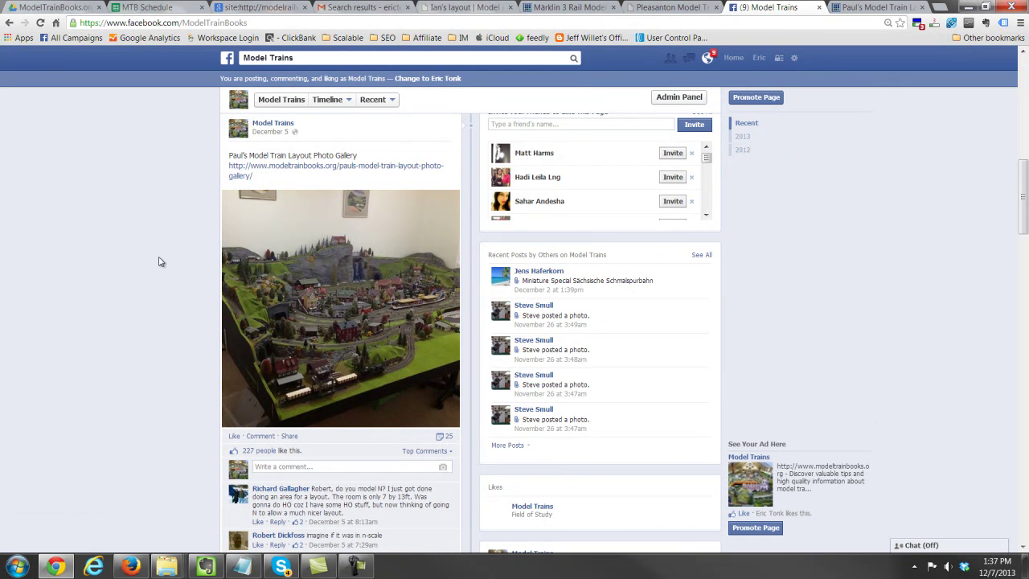
{"action": "scroll", "coordinate": [205, 291], "scroll_direction": "down", "scroll_amount": 10}
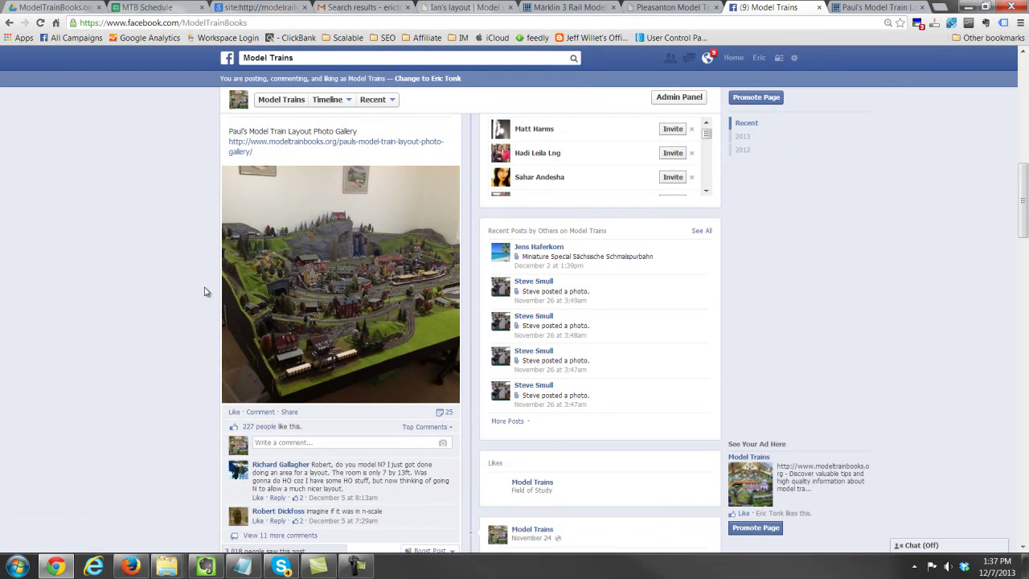
{"action": "scroll", "coordinate": [266, 320], "scroll_direction": "down", "scroll_amount": 10}
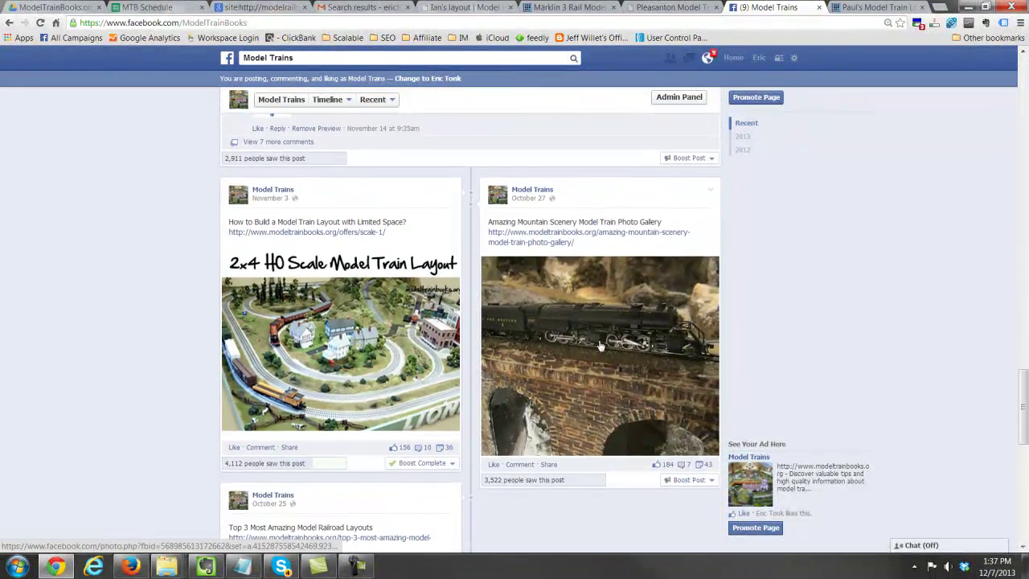
{"action": "scroll", "coordinate": [636, 334], "scroll_direction": "down", "scroll_amount": 5}
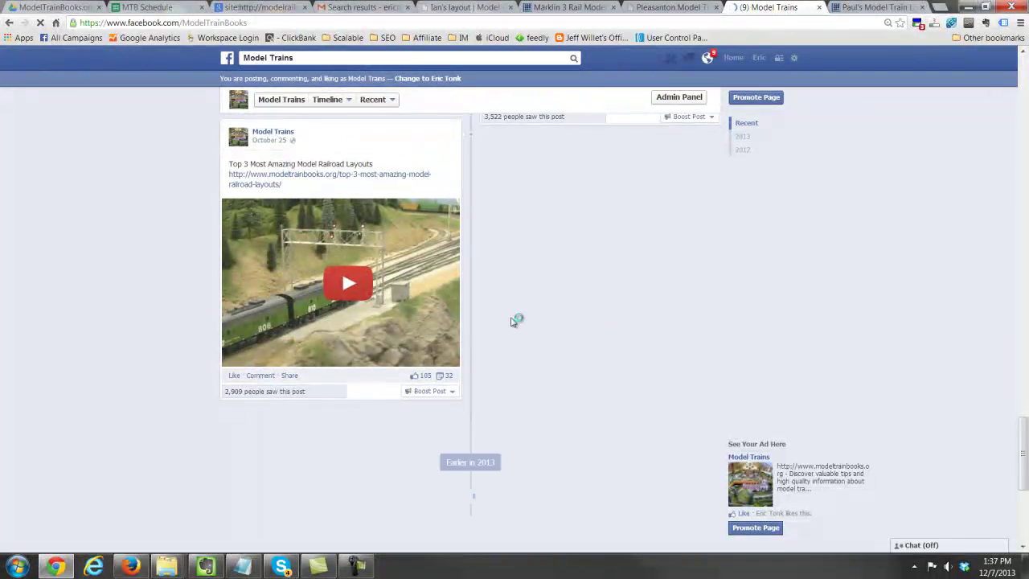
{"action": "scroll", "coordinate": [512, 321], "scroll_direction": "down", "scroll_amount": 5}
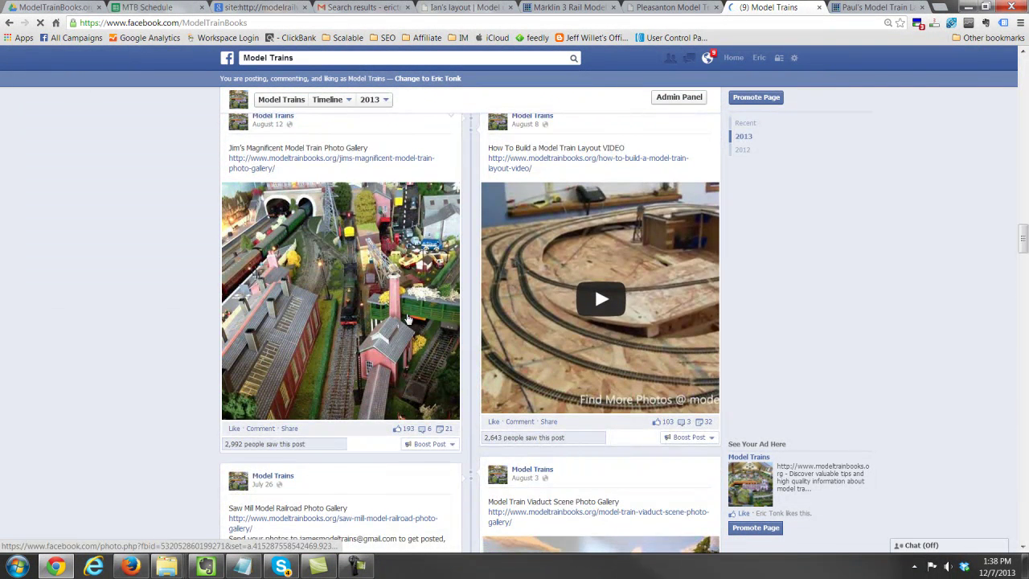
{"action": "scroll", "coordinate": [407, 319], "scroll_direction": "down", "scroll_amount": 5}
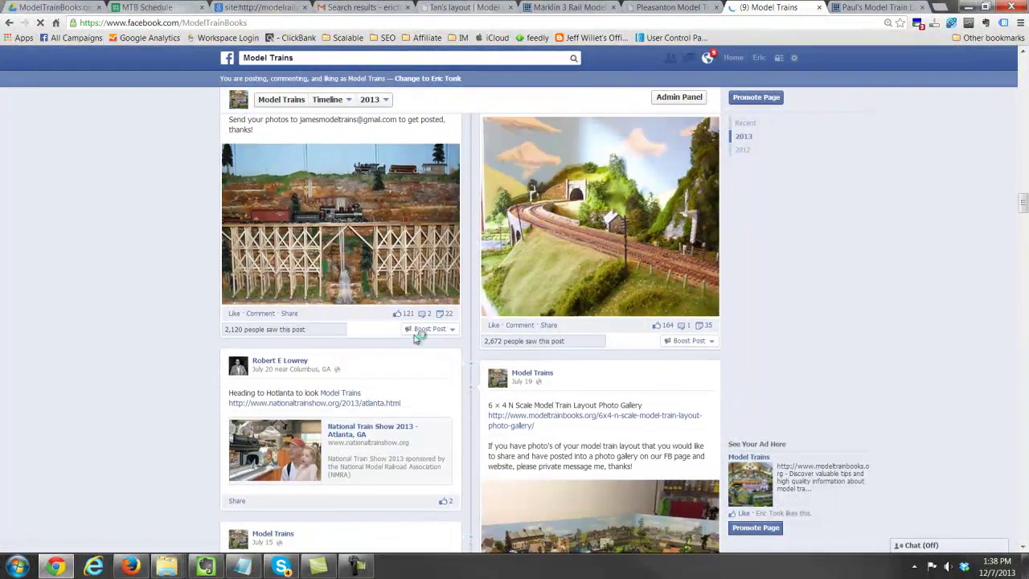
{"action": "scroll", "coordinate": [625, 292], "scroll_direction": "up", "scroll_amount": 5}
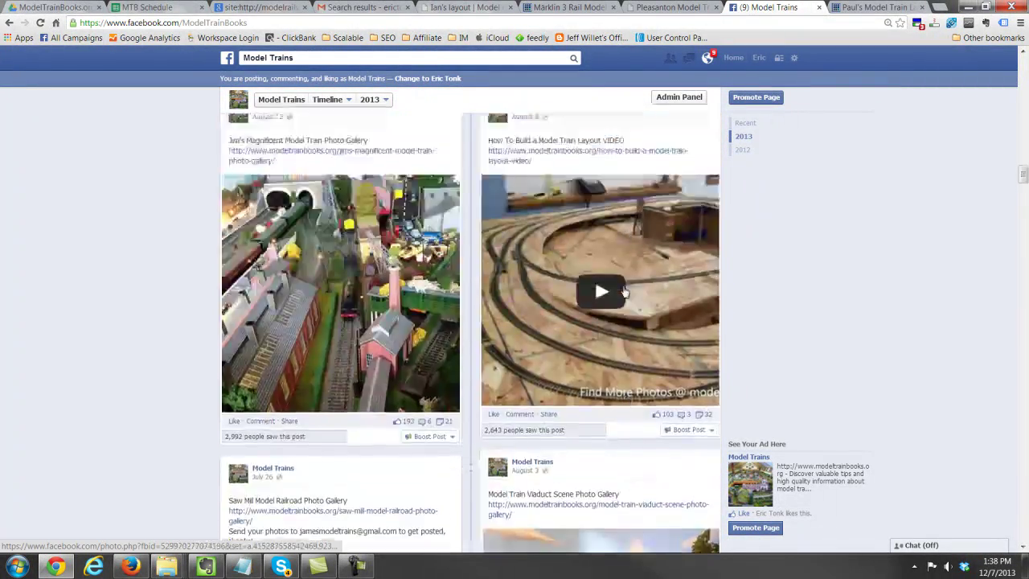
{"action": "scroll", "coordinate": [625, 292], "scroll_direction": "up", "scroll_amount": 15}
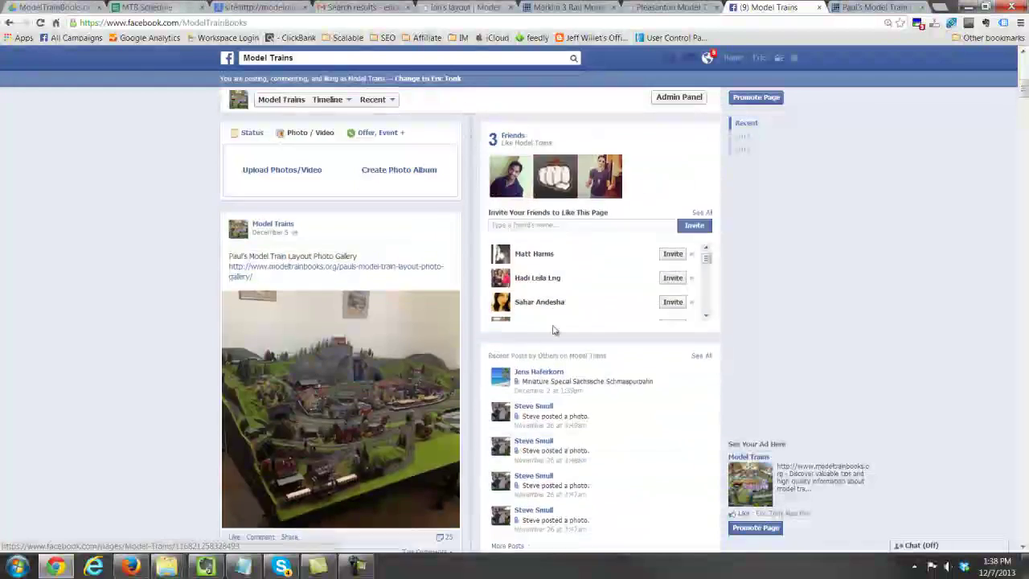
{"action": "scroll", "coordinate": [553, 330], "scroll_direction": "up", "scroll_amount": 1}
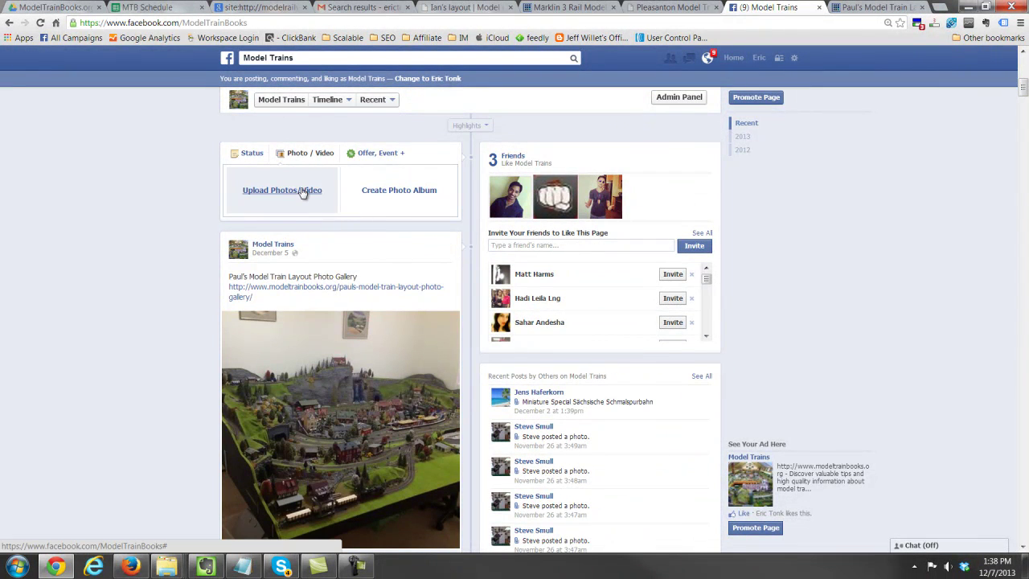
- Inspect the Märklin gallery photos DSC01052.jpg, DSC01053.jpg and DSC01054.jpg individually, returning to the gallery after each one
{"action": "left_click", "coordinate": [560, 7]}
{"action": "scroll", "coordinate": [495, 280], "scroll_direction": "down", "scroll_amount": 6}
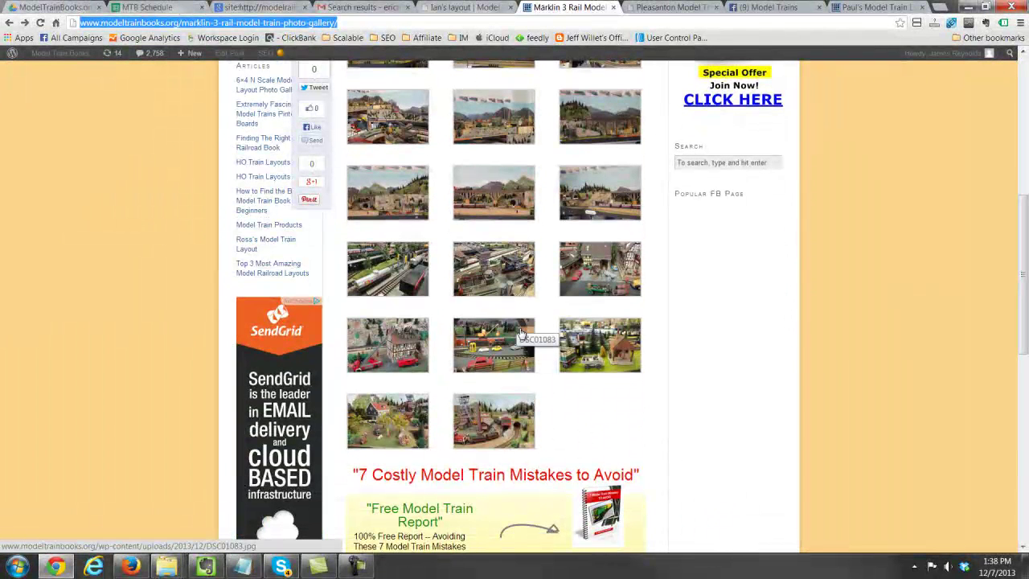
{"action": "scroll", "coordinate": [518, 326], "scroll_direction": "up", "scroll_amount": 3}
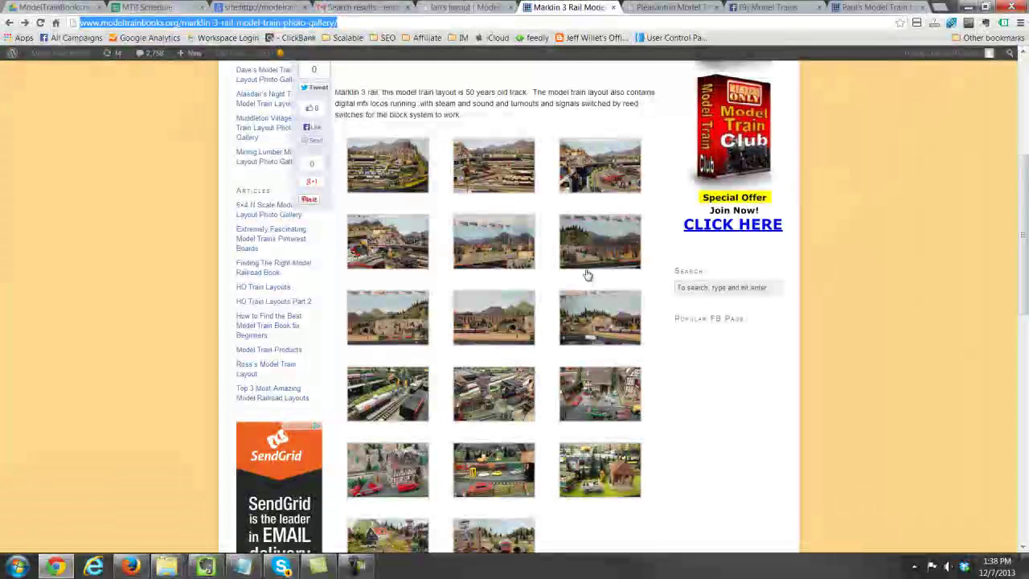
{"action": "left_click", "coordinate": [520, 176]}
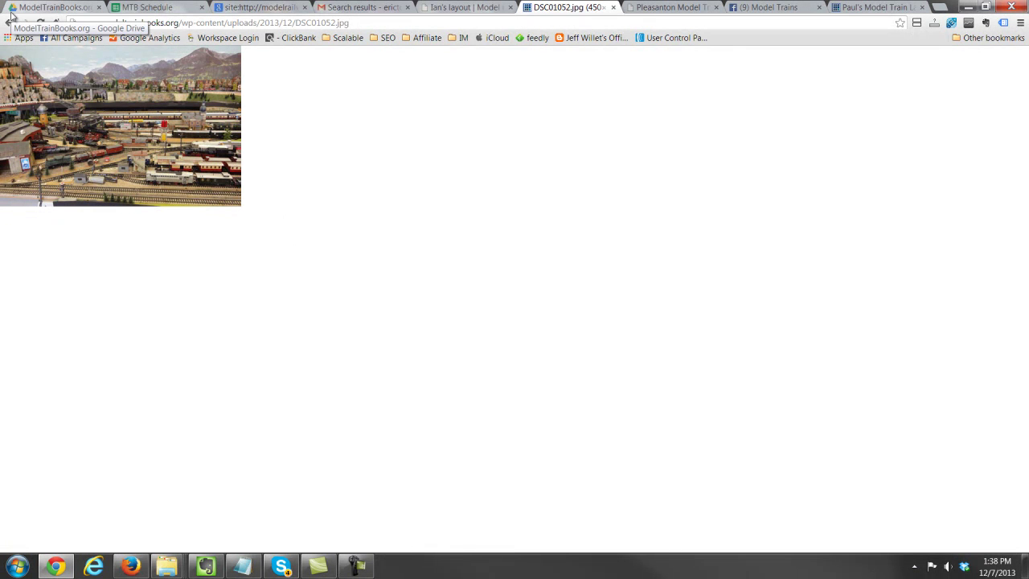
{"action": "left_click", "coordinate": [9, 22]}
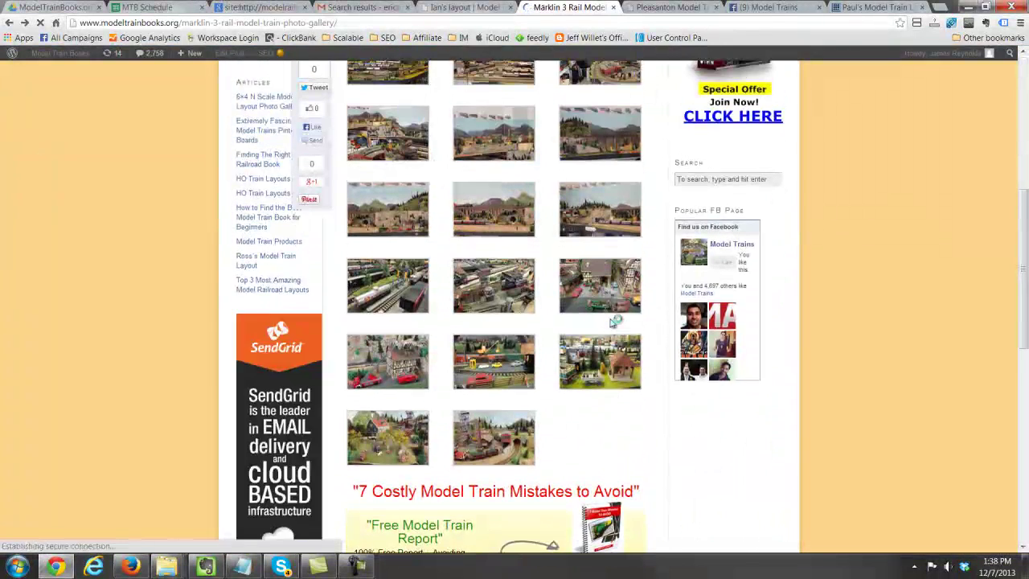
{"action": "scroll", "coordinate": [613, 321], "scroll_direction": "up", "scroll_amount": 1}
{"action": "left_click", "coordinate": [619, 123]}
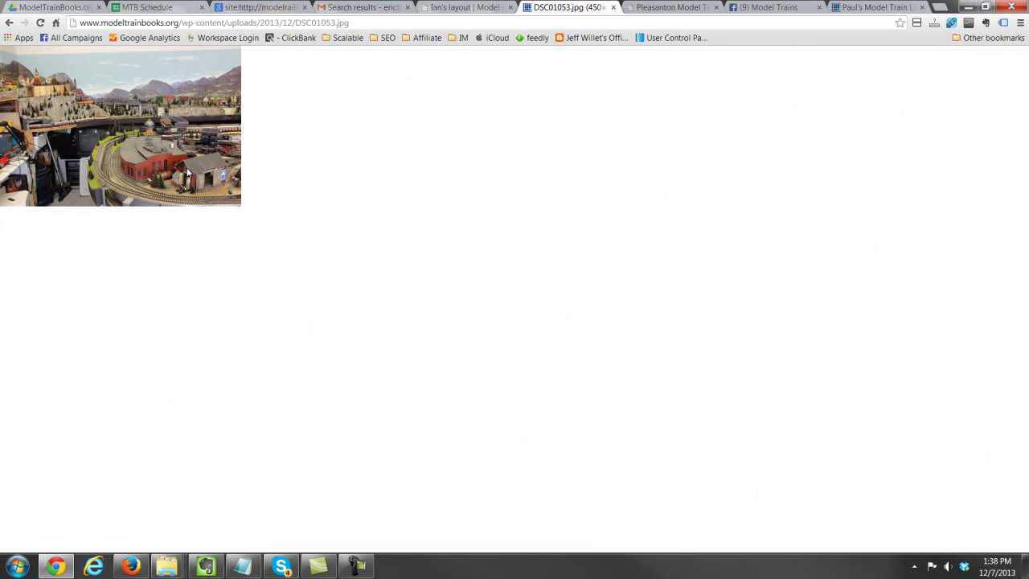
{"action": "left_click", "coordinate": [9, 22]}
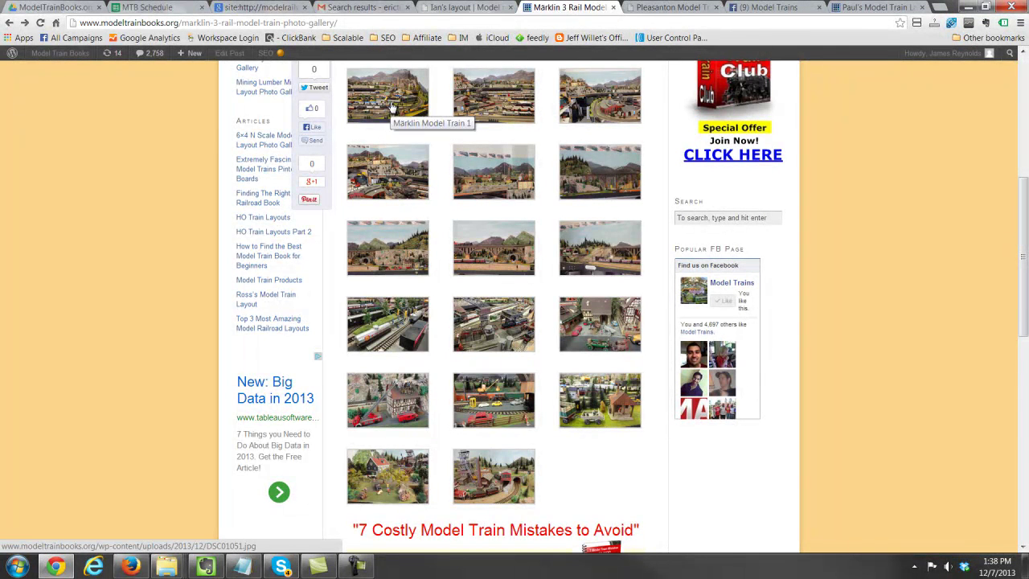
{"action": "left_click", "coordinate": [390, 191]}
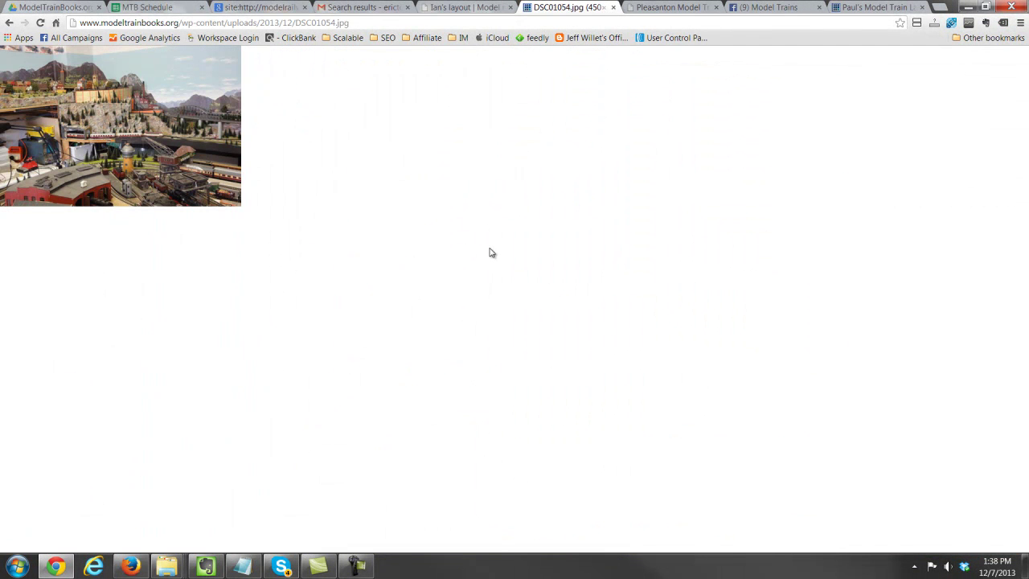
{"action": "left_click", "coordinate": [9, 22]}
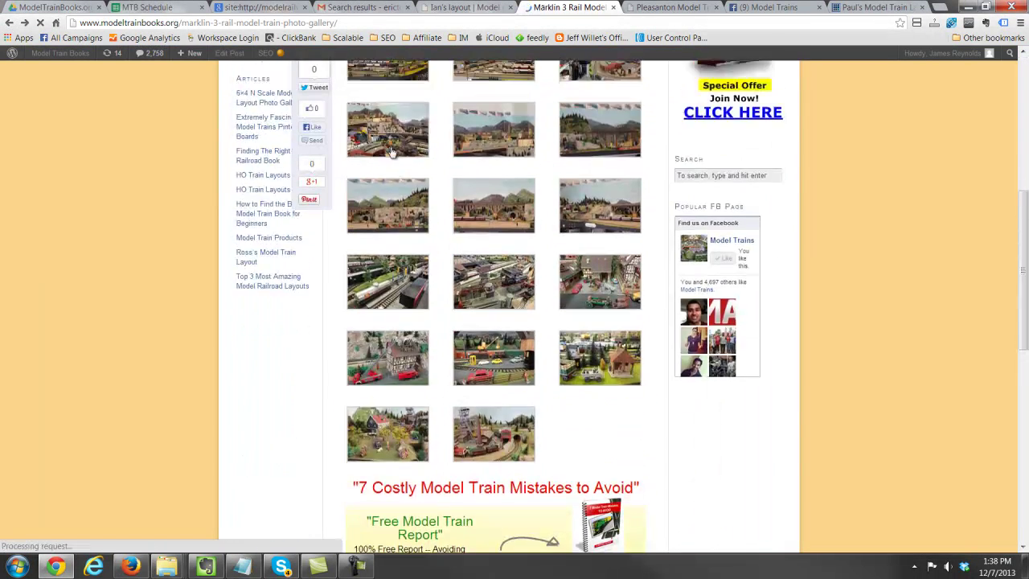
- Open the Märklin gallery photo DSC01051.jpg at full size and bring up the option to save the image
{"action": "left_click", "coordinate": [402, 144]}
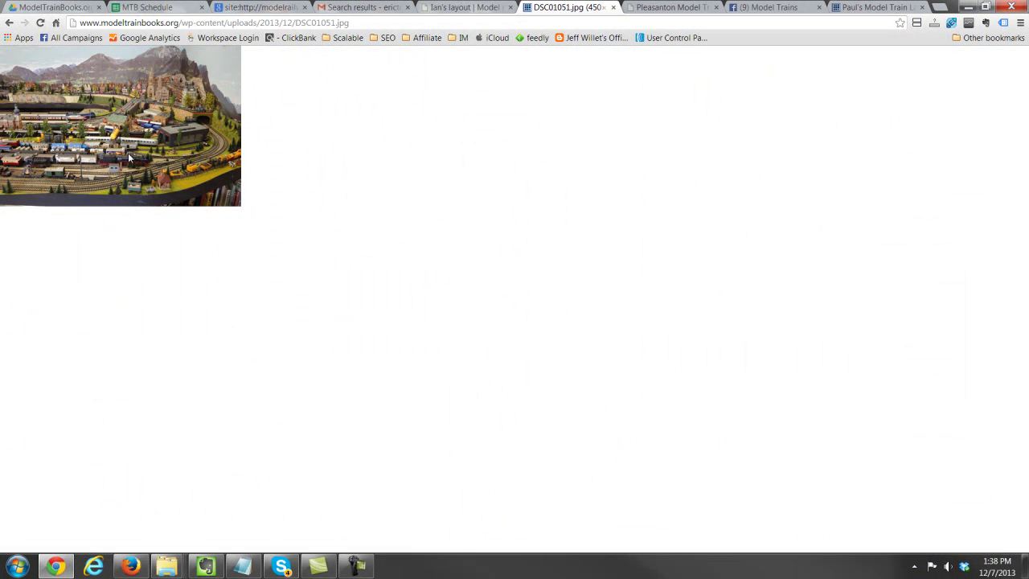
{"action": "right_click", "coordinate": [92, 169]}
{"action": "left_click", "coordinate": [128, 191]}
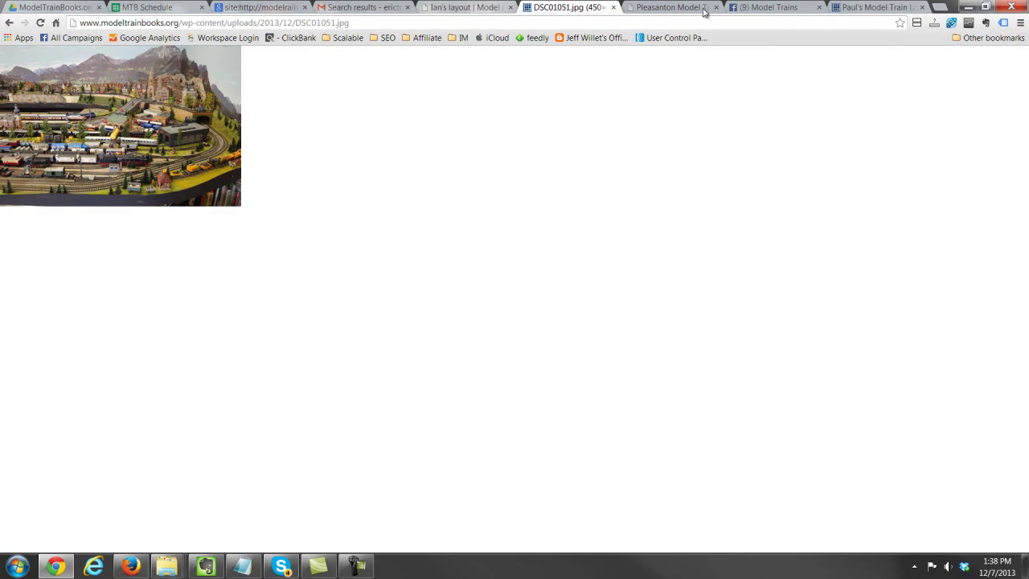
- Attach the photo DSC01051 from the Desktop to the Märklin 3 Rail post on the Model Trains Facebook page
{"action": "left_click", "coordinate": [760, 7]}
{"action": "left_click", "coordinate": [282, 190]}
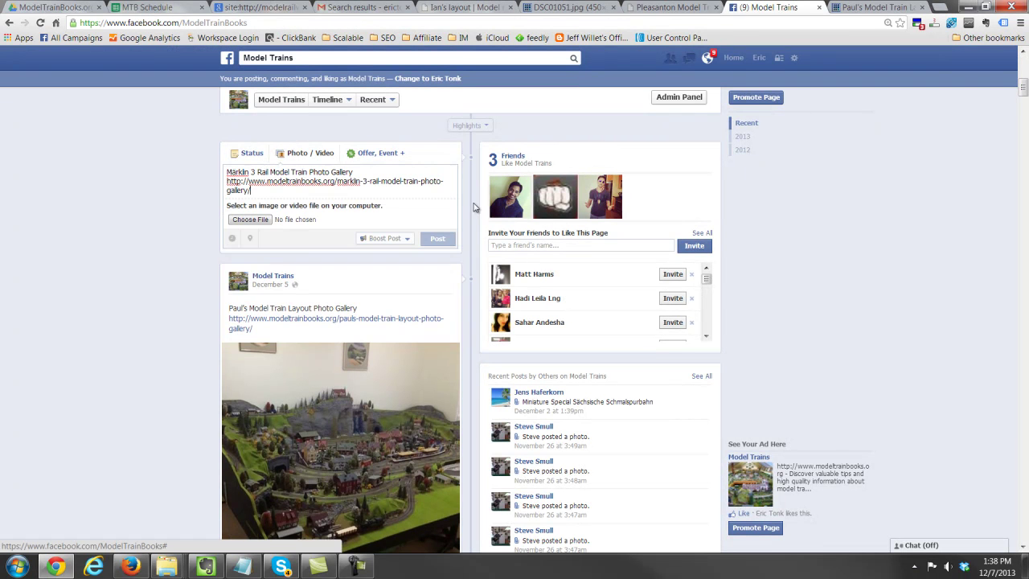
{"action": "left_click", "coordinate": [257, 221]}
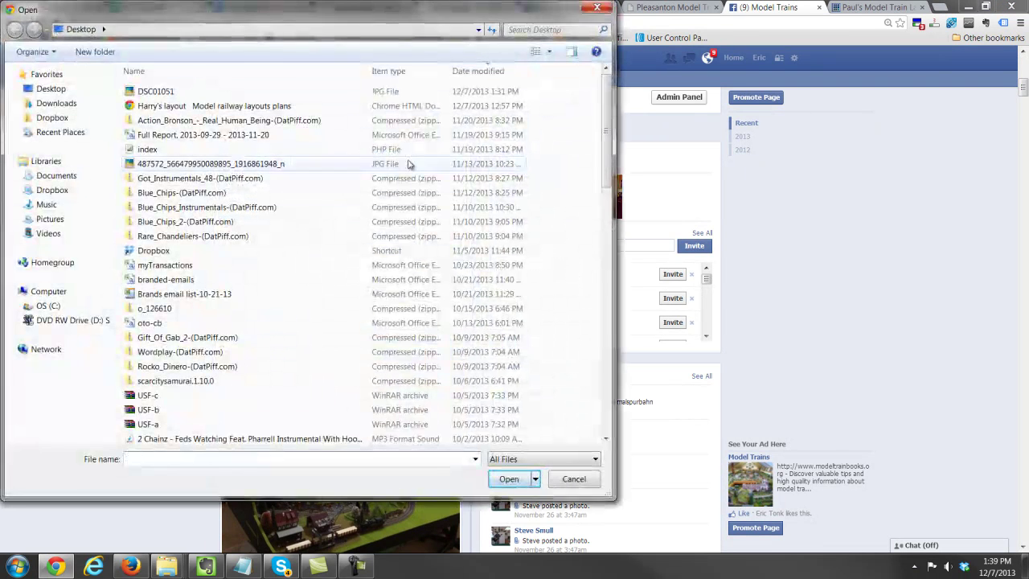
{"action": "left_click", "coordinate": [345, 91]}
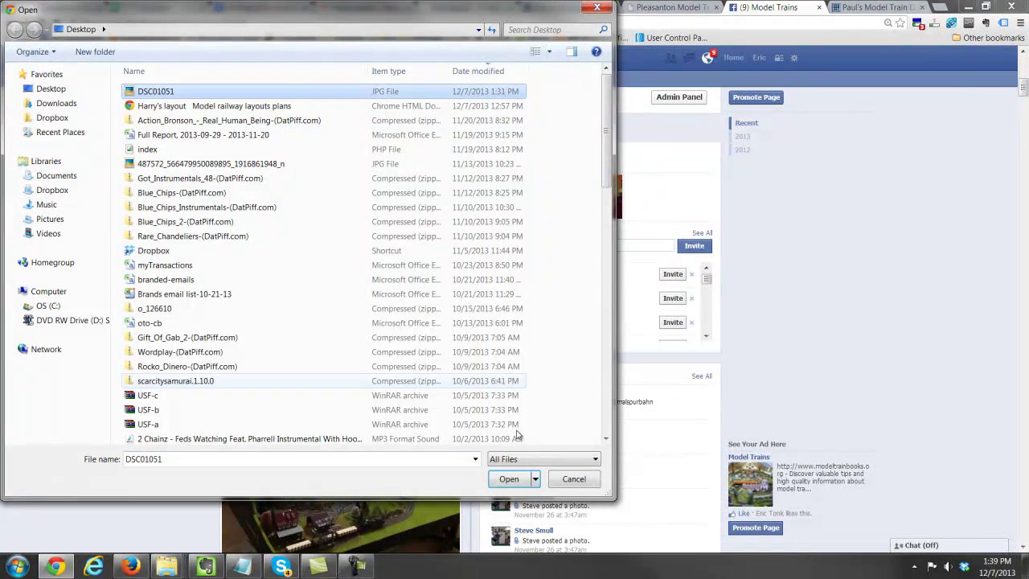
{"action": "left_click", "coordinate": [508, 479]}
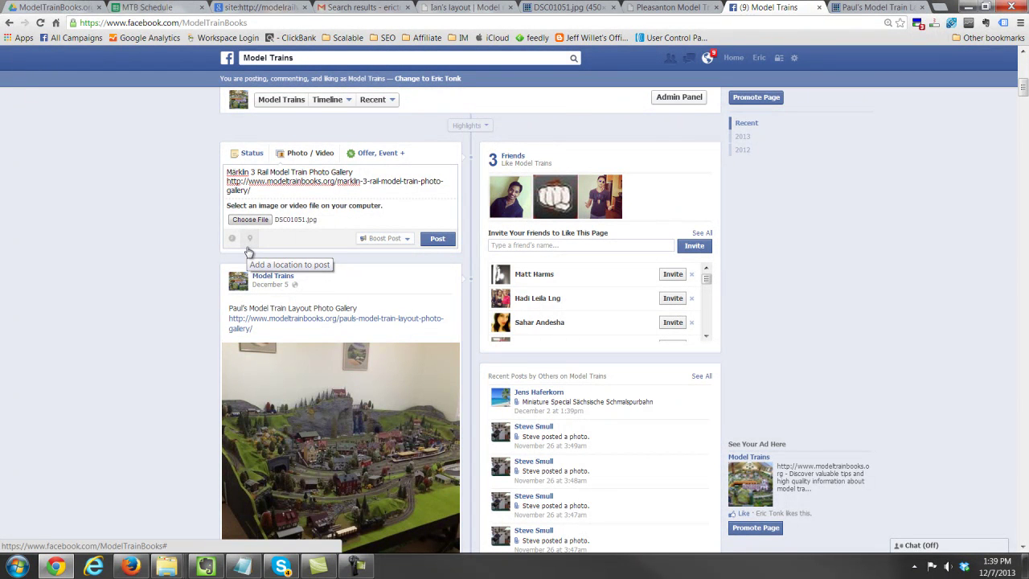
- Switch to Evernote, review the Outsource Plan note's posting schedule and fans-online chart, and return to the Facebook page in Chrome
{"action": "scroll", "coordinate": [611, 321], "scroll_direction": "up", "scroll_amount": 2}
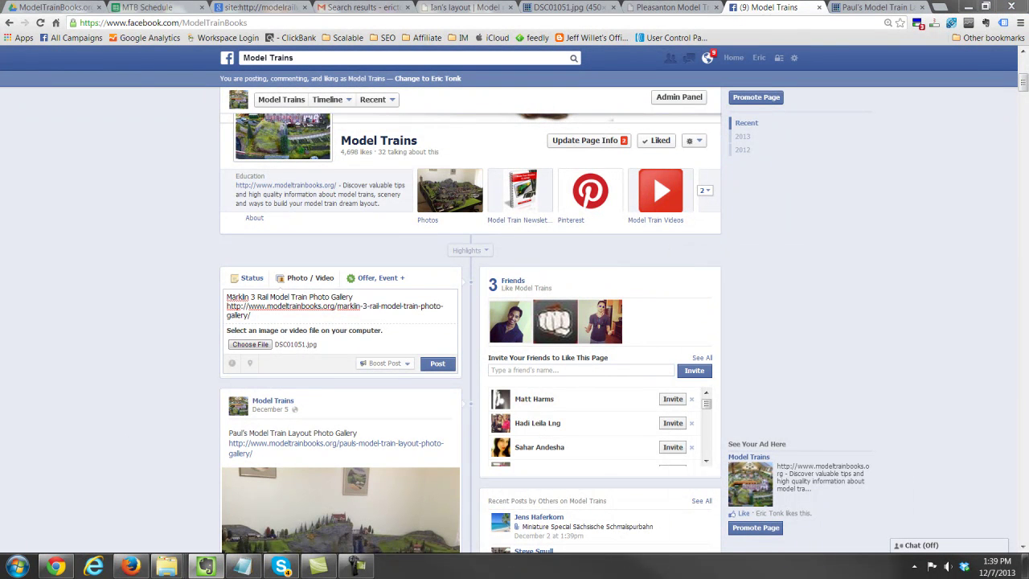
{"action": "left_click", "coordinate": [206, 566]}
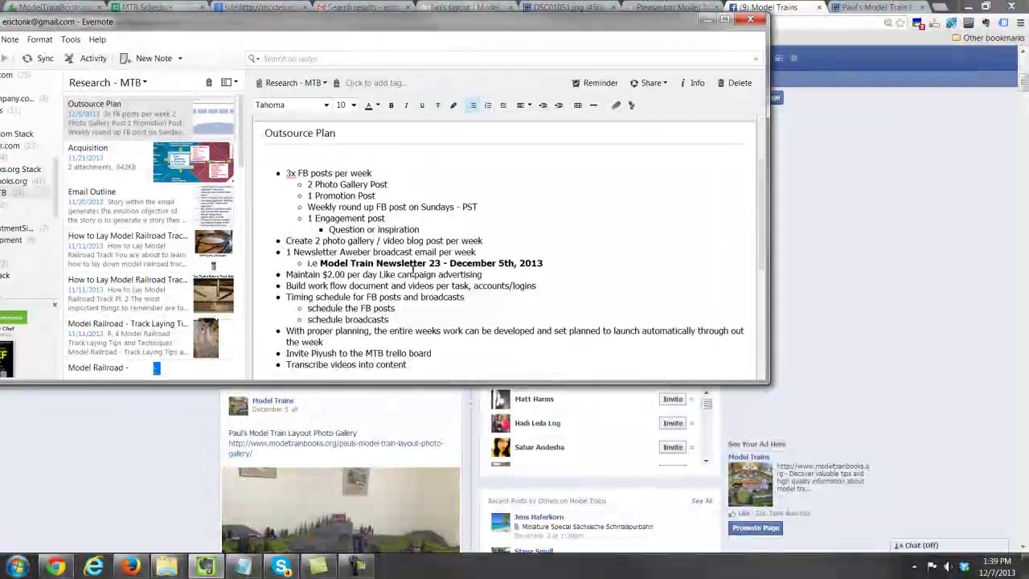
{"action": "scroll", "coordinate": [414, 272], "scroll_direction": "up", "scroll_amount": 4}
{"action": "scroll", "coordinate": [433, 280], "scroll_direction": "down", "scroll_amount": 2}
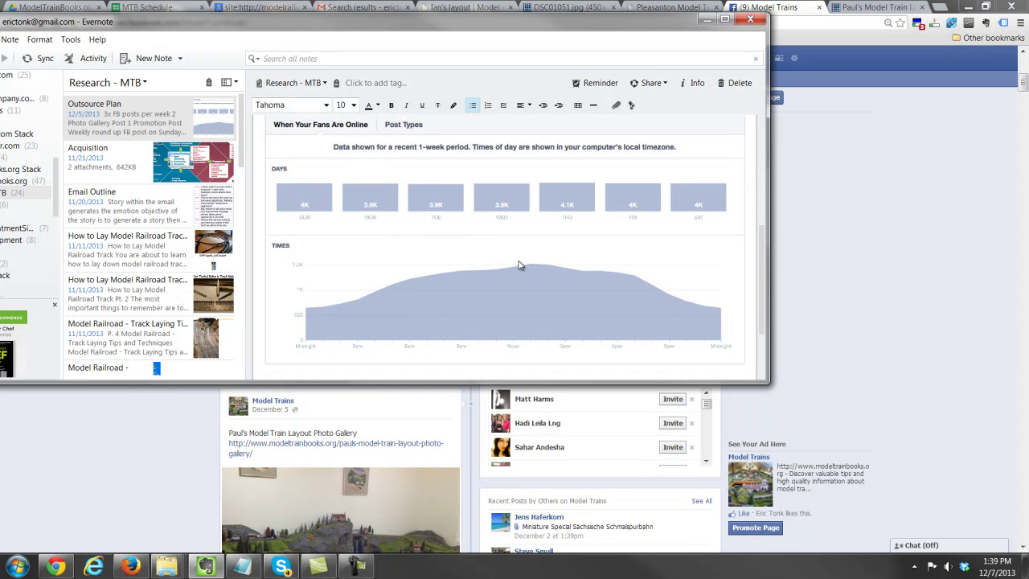
{"action": "left_click", "coordinate": [126, 451]}
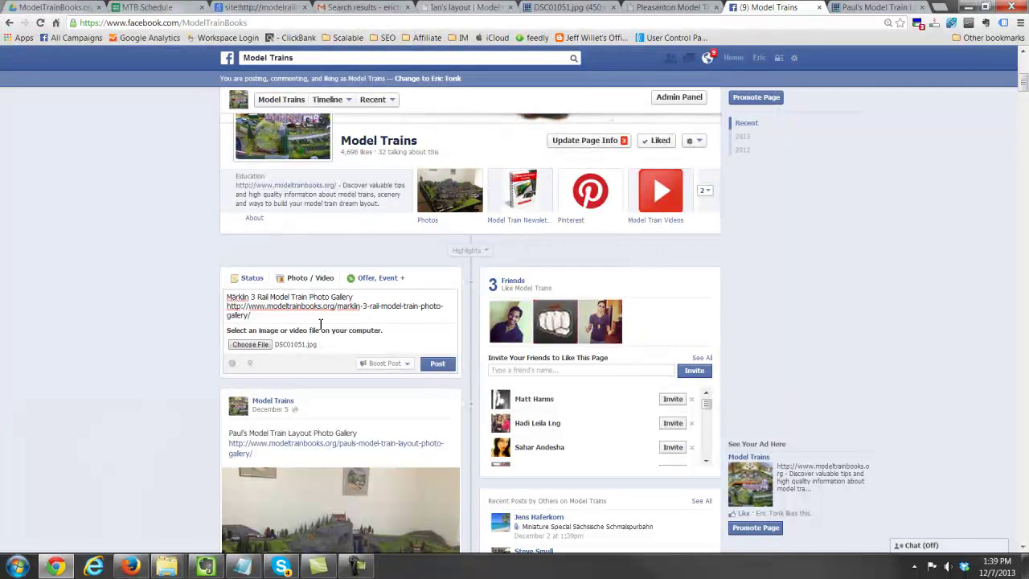
{"action": "left_click", "coordinate": [231, 365]}
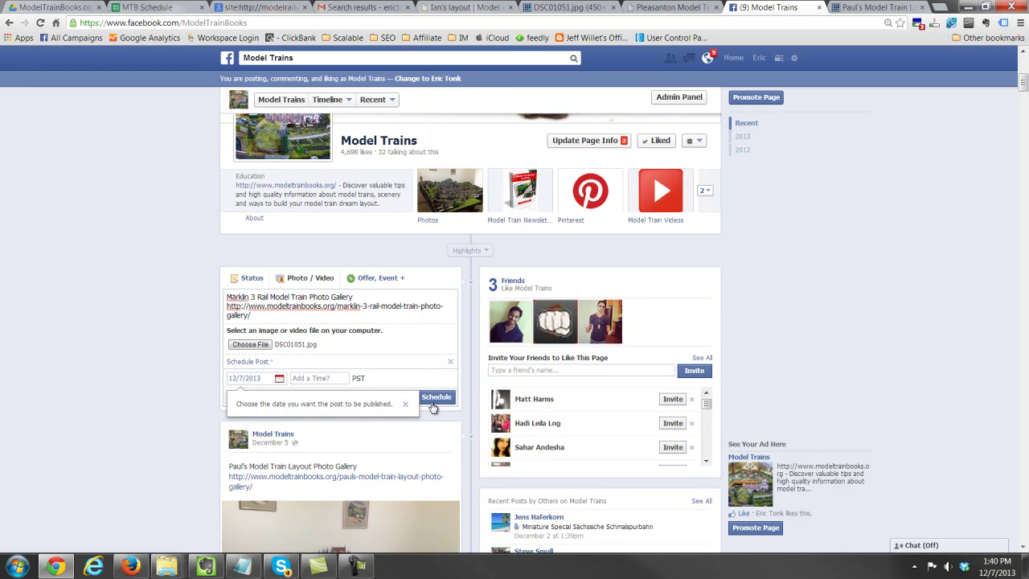
{"action": "left_click", "coordinate": [405, 404]}
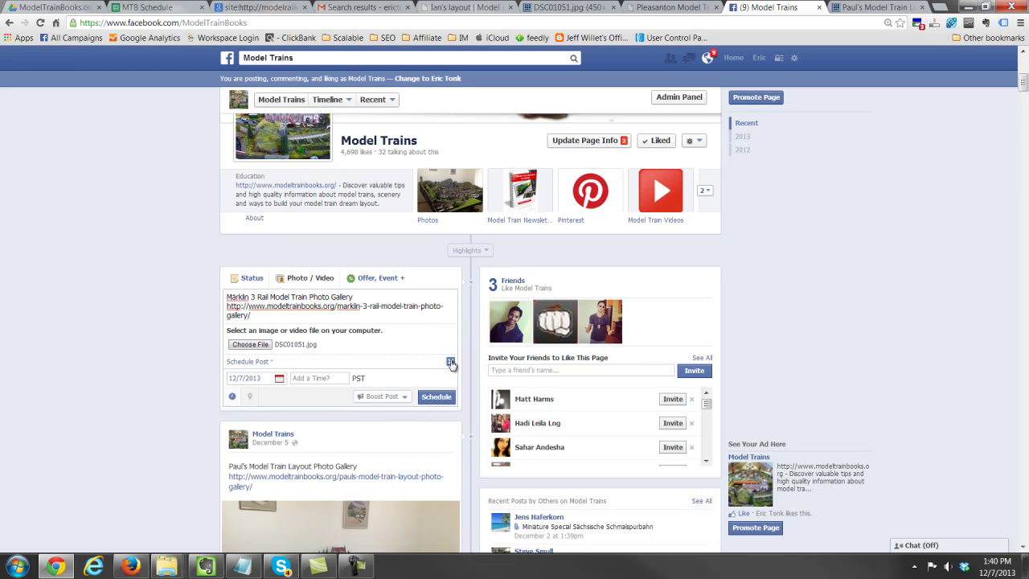
{"action": "left_click", "coordinate": [451, 363]}
- Publish the Märklin photo post immediately and open its blog link to check that it leads to the photo gallery
{"action": "left_click", "coordinate": [436, 364]}
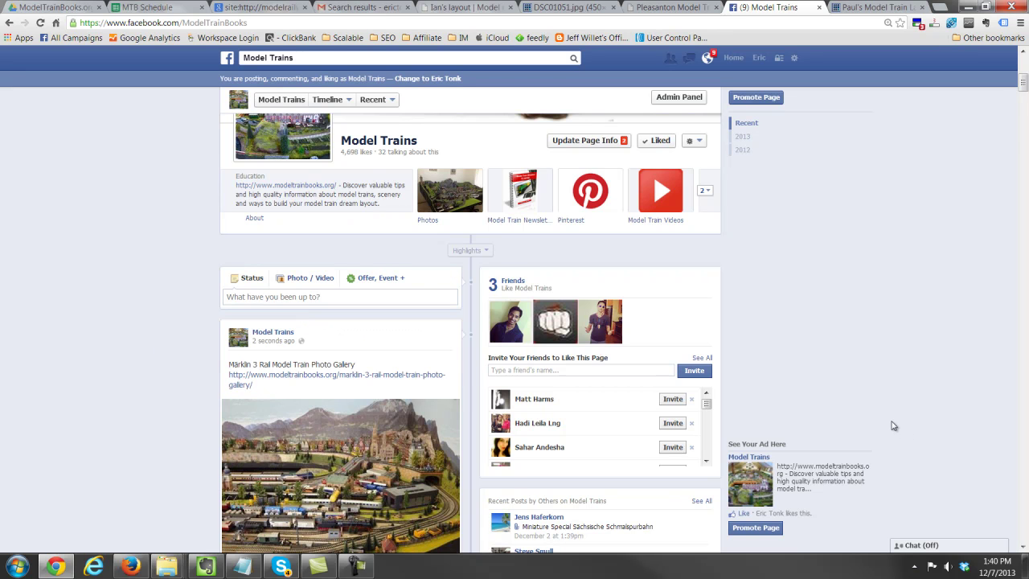
{"action": "scroll", "coordinate": [891, 425], "scroll_direction": "down", "scroll_amount": 3}
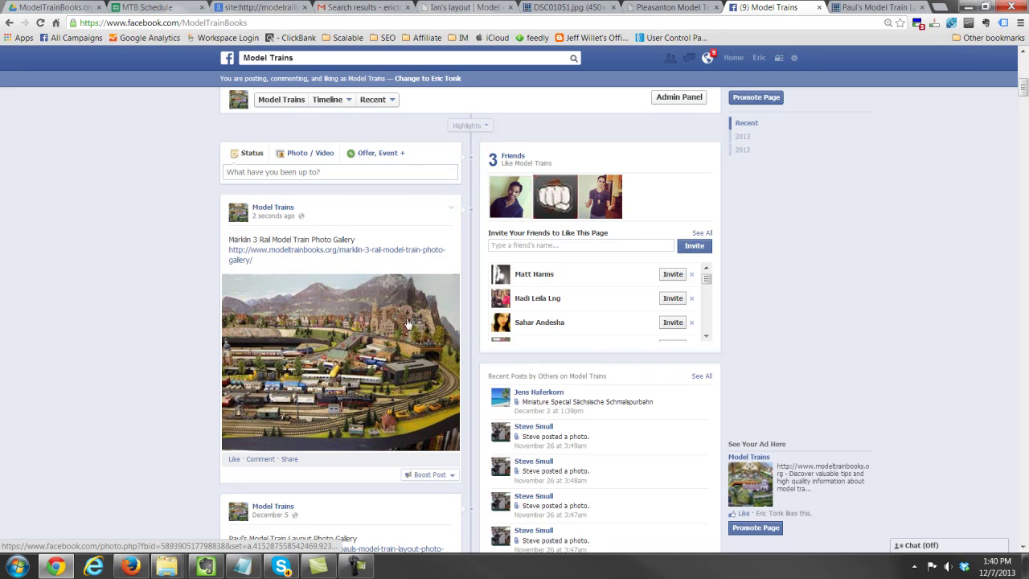
{"action": "left_click", "coordinate": [426, 255]}
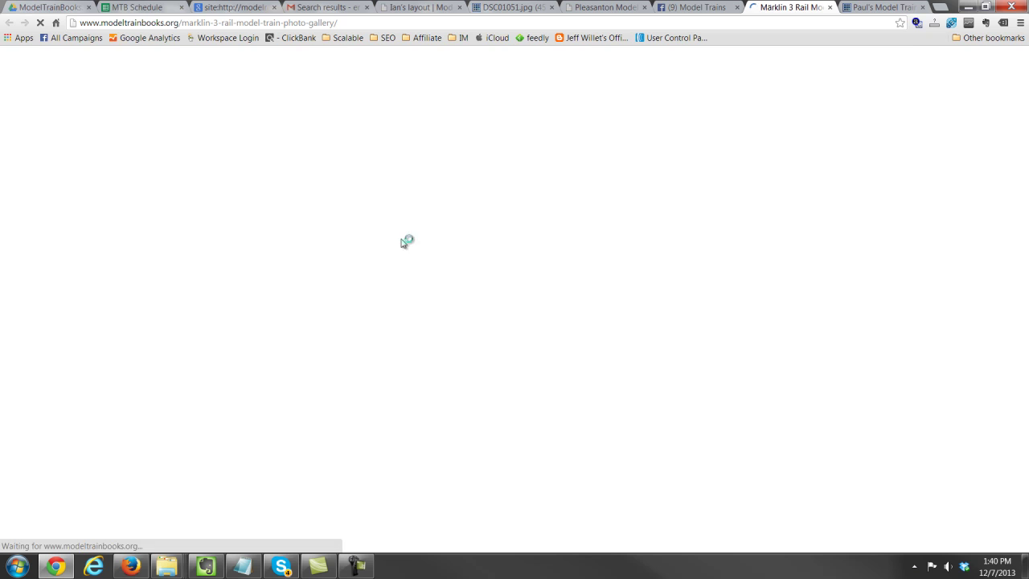
{"action": "scroll", "coordinate": [500, 346], "scroll_direction": "down", "scroll_amount": 2}
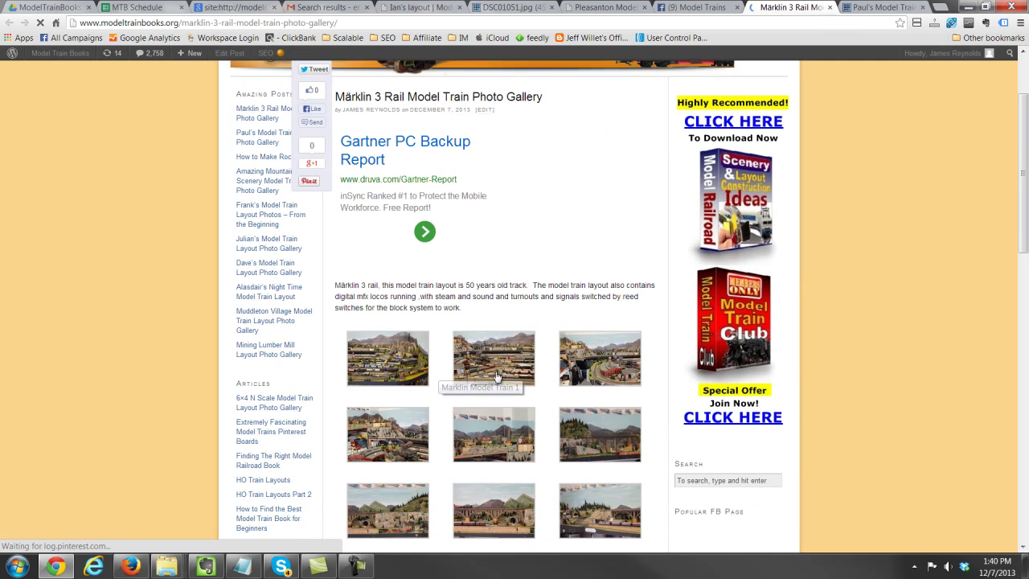